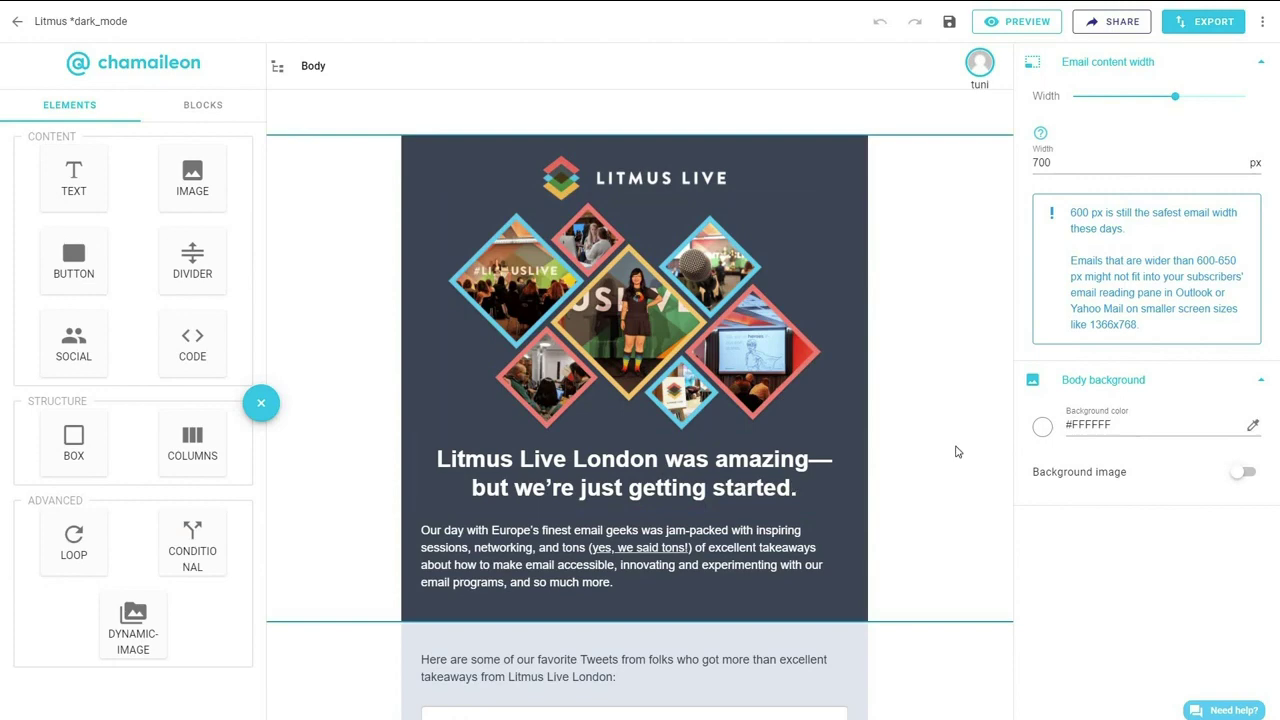
Select the header block's background hex value 3C4656 in the right settings panel.
{"action": "scroll", "coordinate": [958, 460], "scroll_direction": "down", "scroll_amount": 5}
{"action": "scroll", "coordinate": [965, 485], "scroll_direction": "down", "scroll_amount": 9}
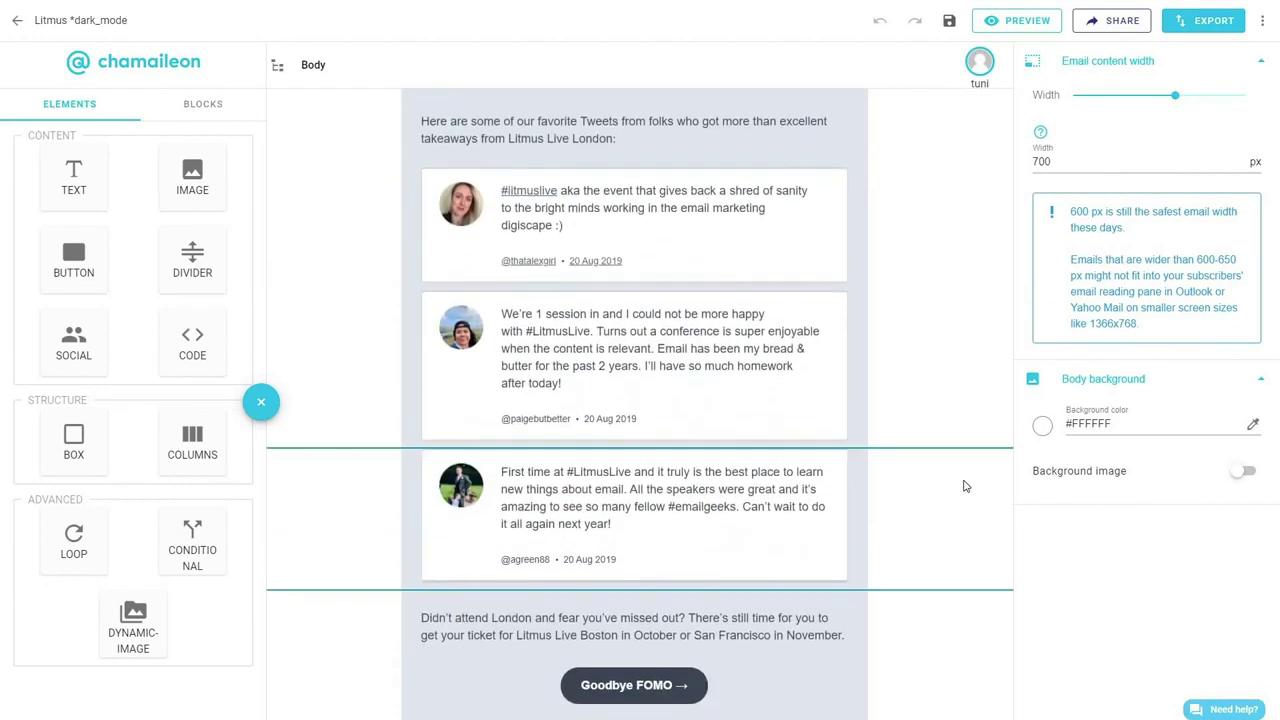
{"action": "scroll", "coordinate": [965, 492], "scroll_direction": "down", "scroll_amount": 6}
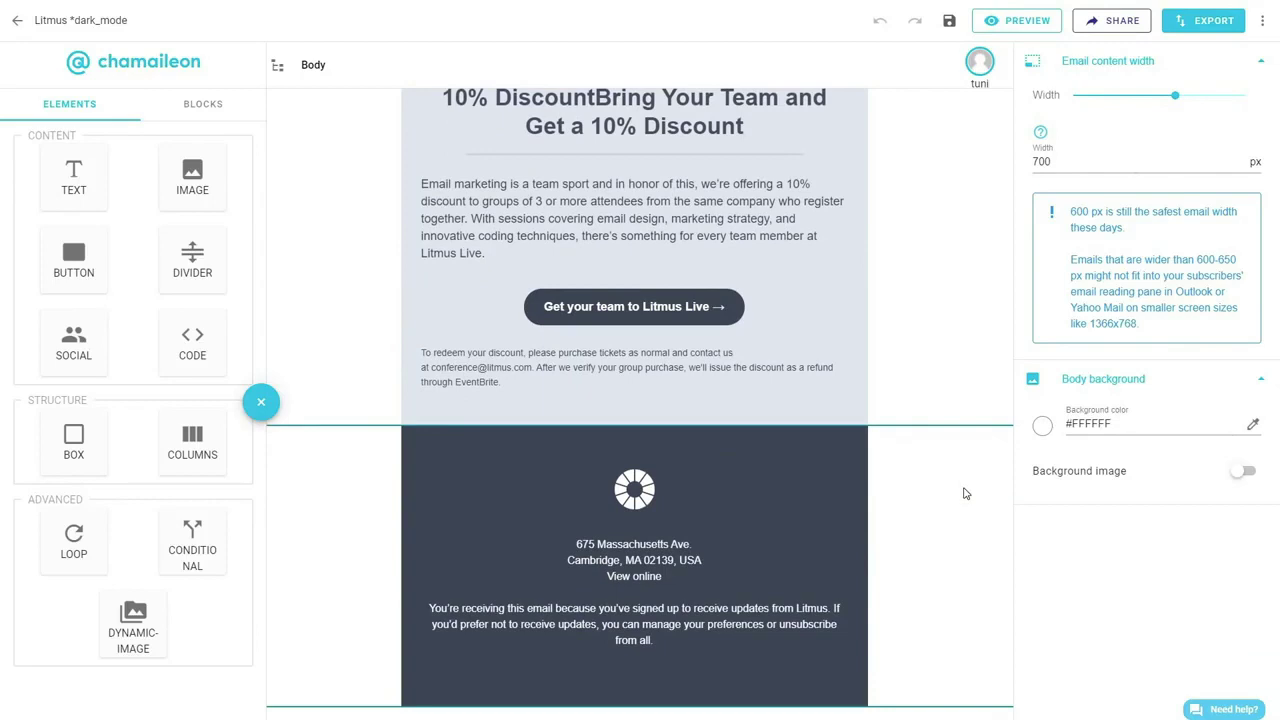
{"action": "scroll", "coordinate": [965, 493], "scroll_direction": "up", "scroll_amount": 8}
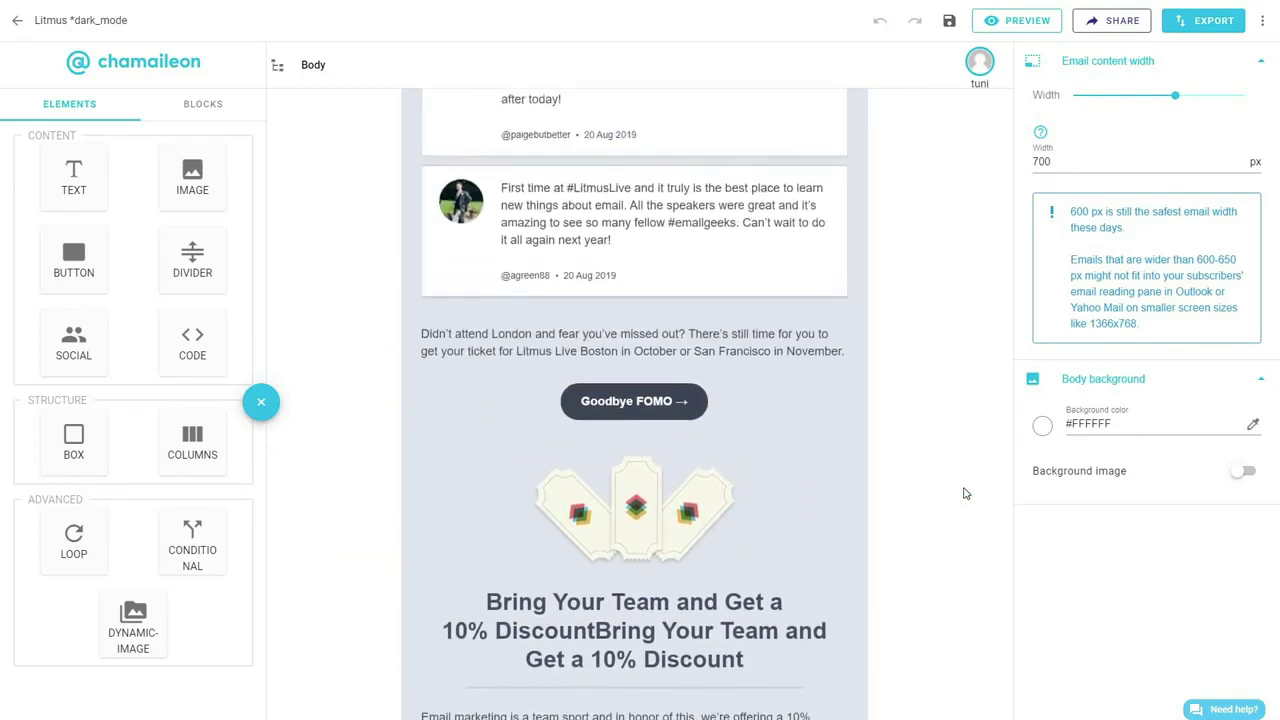
{"action": "scroll", "coordinate": [965, 493], "scroll_direction": "up", "scroll_amount": 8}
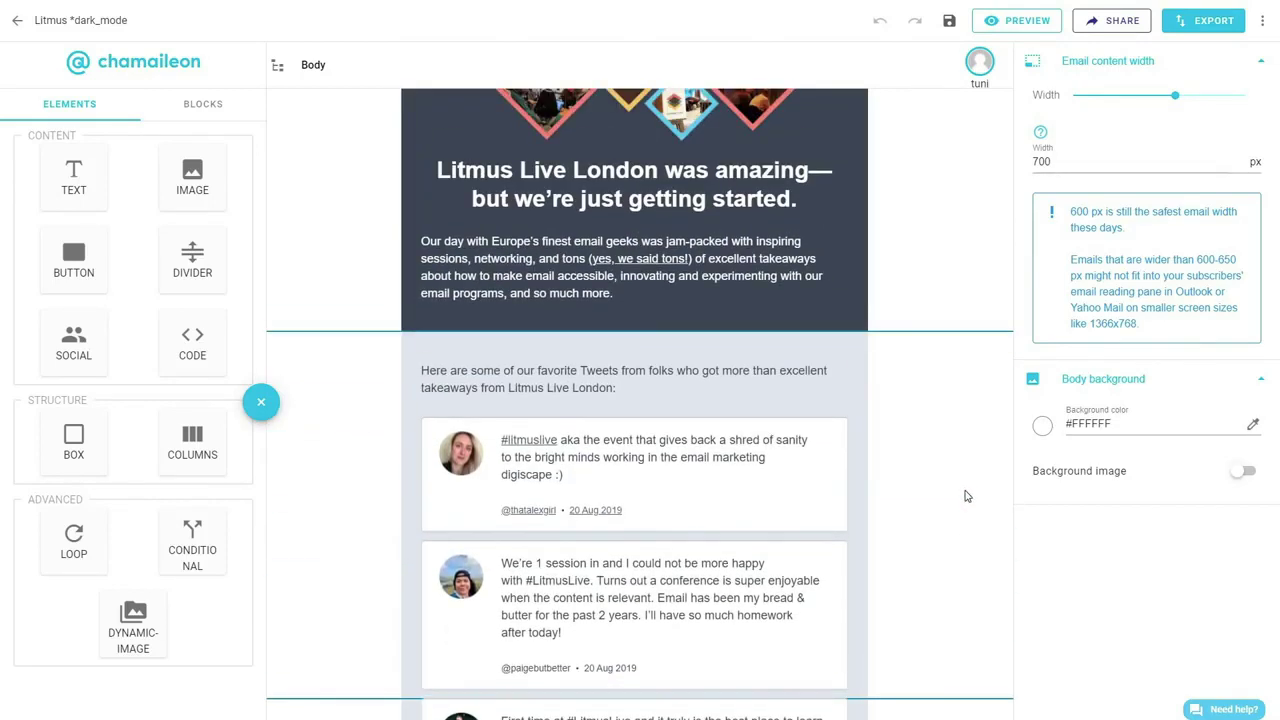
{"action": "scroll", "coordinate": [967, 496], "scroll_direction": "up", "scroll_amount": 4}
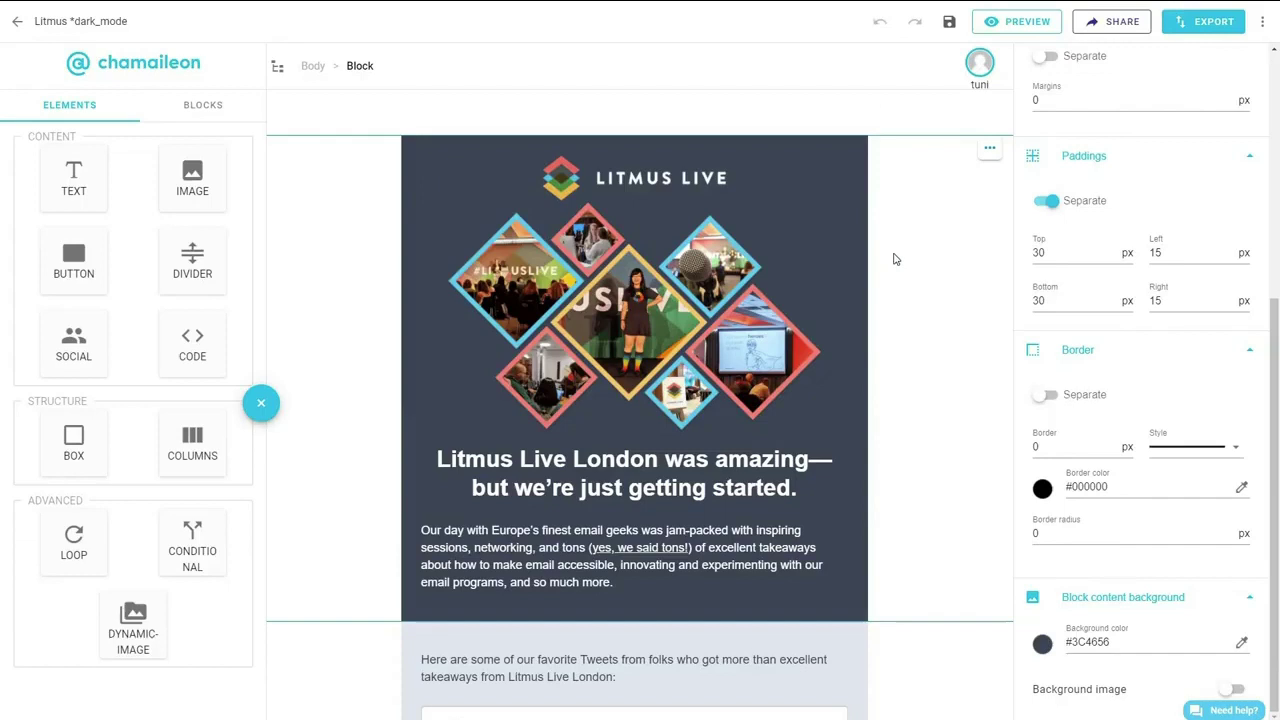
{"action": "scroll", "coordinate": [901, 450], "scroll_direction": "down", "scroll_amount": 1}
{"action": "scroll", "coordinate": [880, 465], "scroll_direction": "down", "scroll_amount": 1}
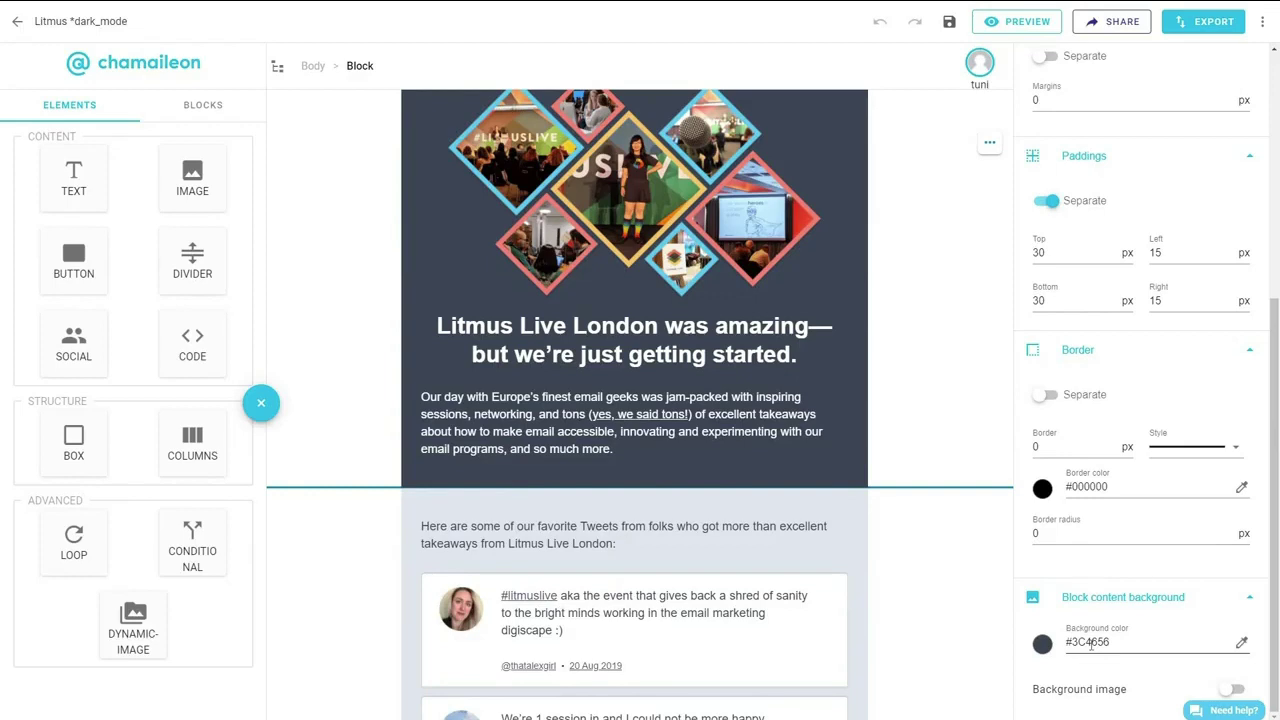
{"action": "double_click", "coordinate": [1091, 643]}
{"action": "key", "text": "ctrl+c"}
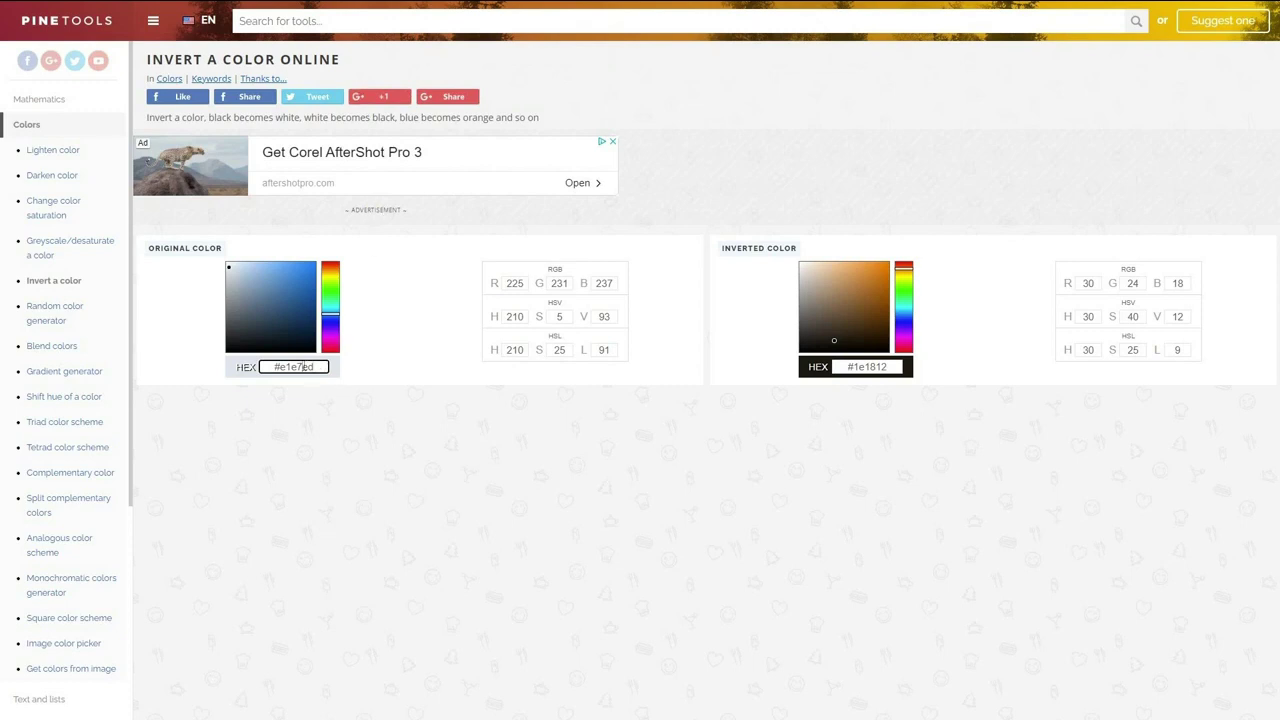
Invert the pasted #3c4656 to get #c3b9a9, then enter e1e7ed as the next colour.
{"action": "double_click", "coordinate": [303, 367]}
{"action": "key", "text": "ctrl+v"}
{"action": "key", "text": "Return"}
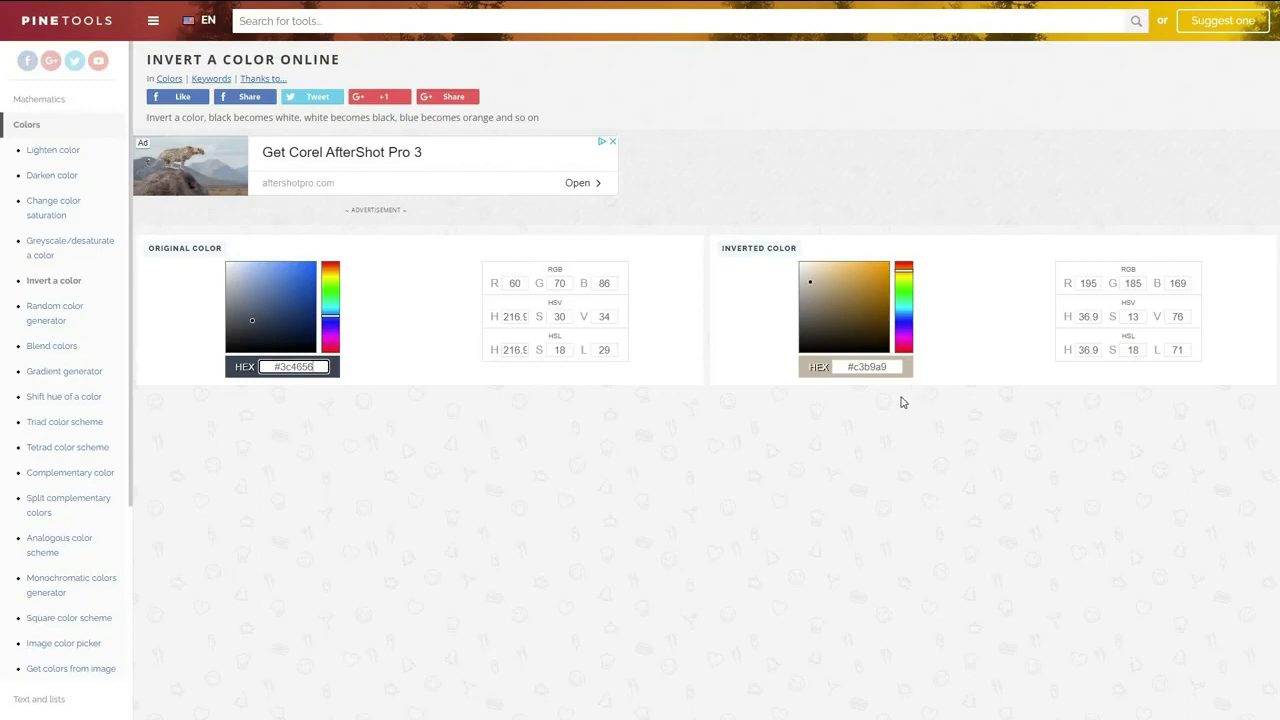
{"action": "double_click", "coordinate": [309, 367]}
{"action": "type", "text": "e1e7ed"}
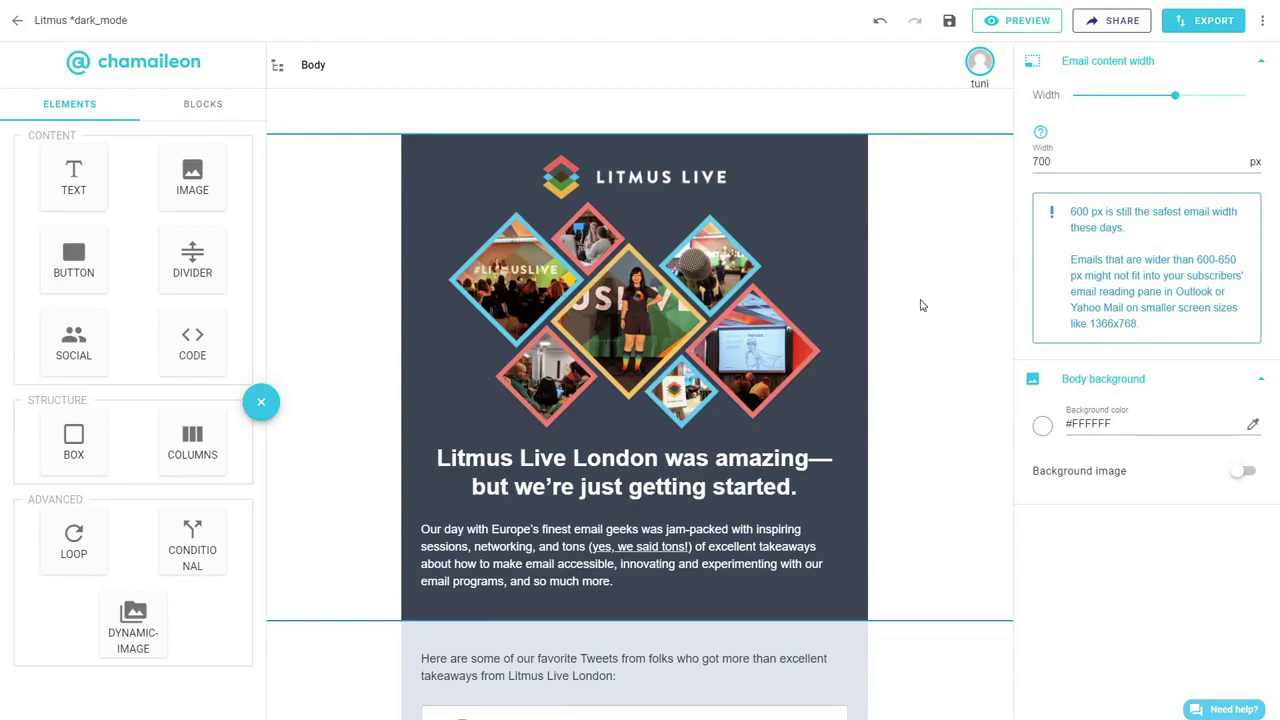
Add an empty box below the second tweet and make its background white (FFFFFF).
{"action": "scroll", "coordinate": [930, 408], "scroll_direction": "down", "scroll_amount": 5}
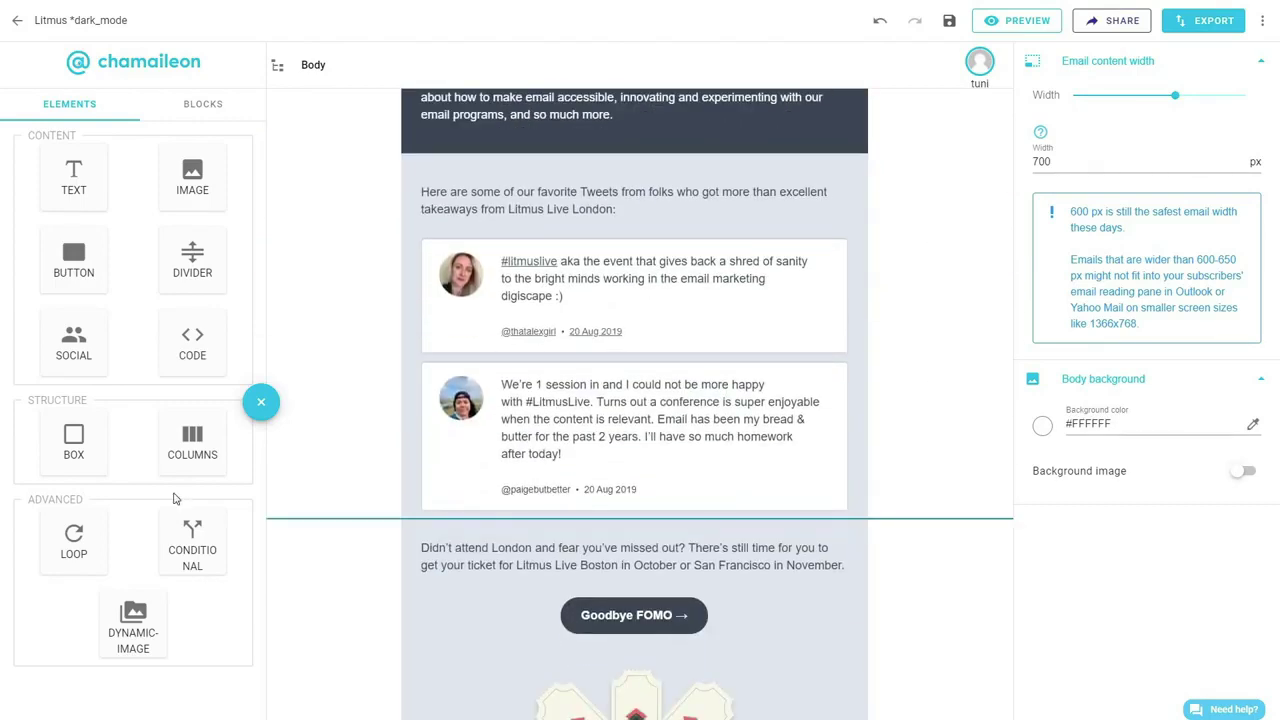
{"action": "mouse_move", "coordinate": [90, 450]}
{"action": "left_mouse_down"}
{"action": "mouse_move", "coordinate": [150, 480]}
{"action": "mouse_move", "coordinate": [560, 568]}
{"action": "mouse_move", "coordinate": [903, 528]}
{"action": "mouse_move", "coordinate": [898, 518]}
{"action": "left_mouse_up"}
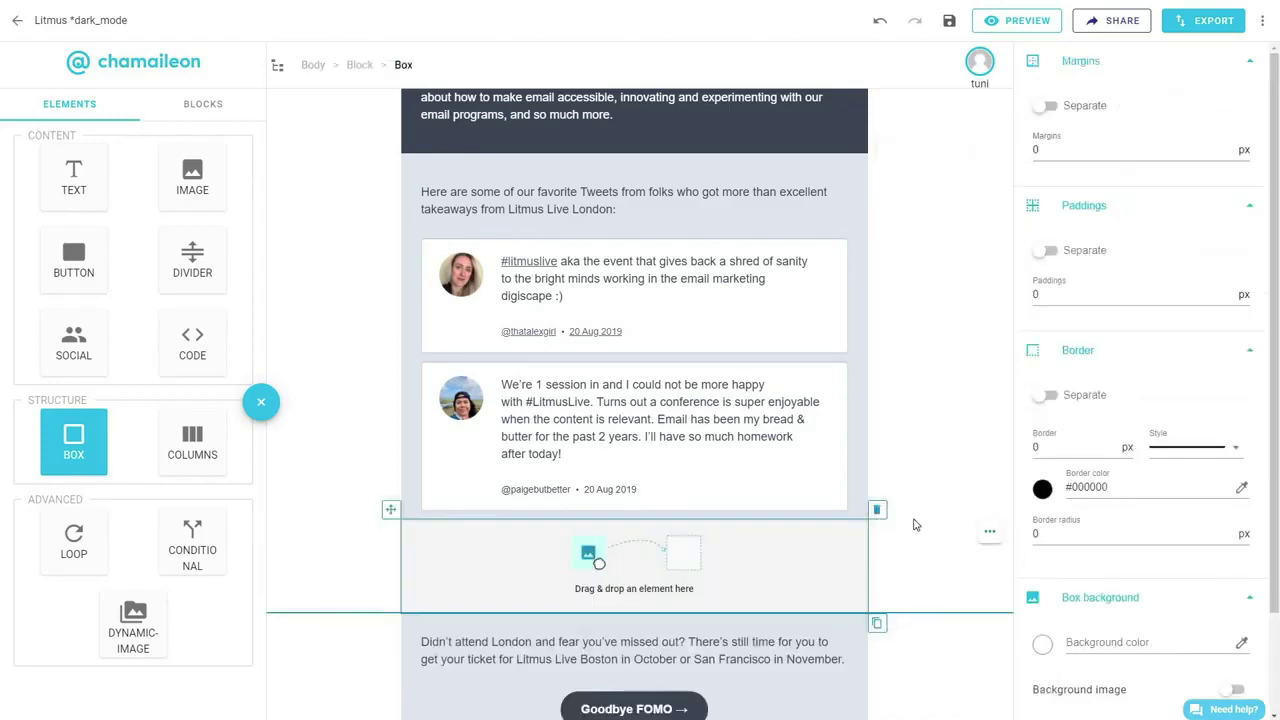
{"action": "scroll", "coordinate": [1035, 570], "scroll_direction": "down", "scroll_amount": 1}
{"action": "left_click", "coordinate": [1042, 576]}
{"action": "left_click", "coordinate": [1061, 542]}
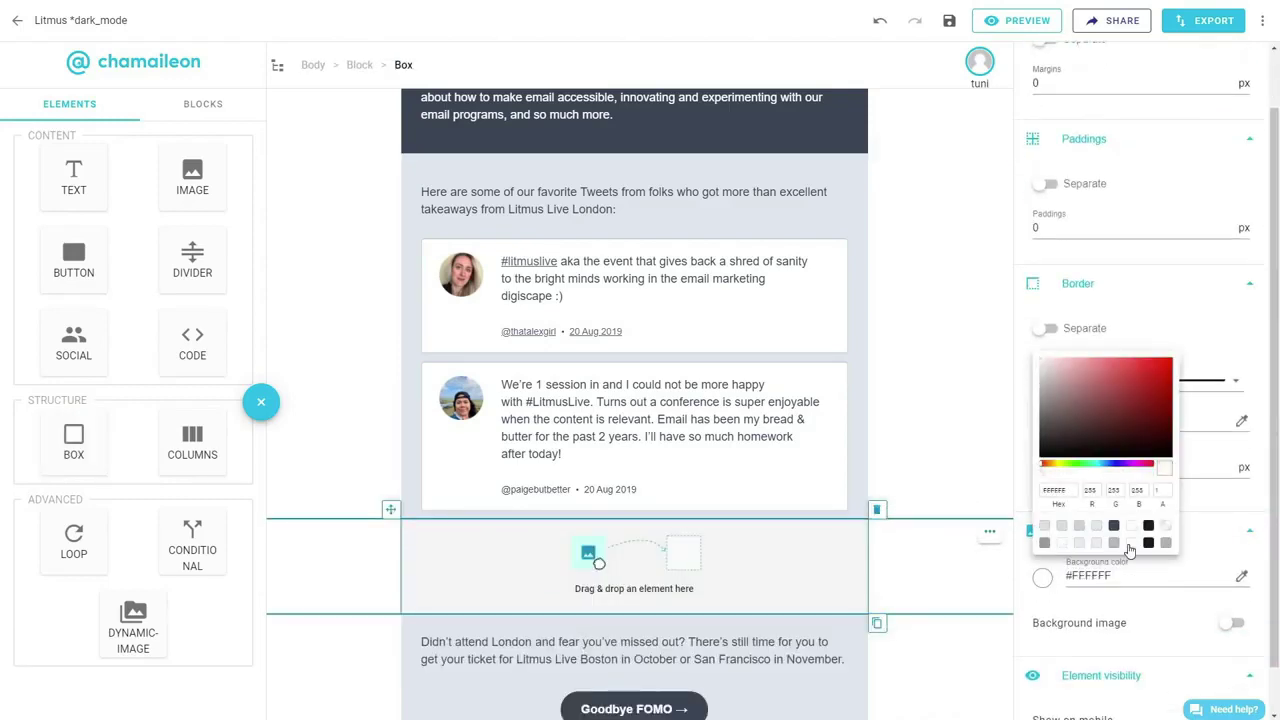
{"action": "scroll", "coordinate": [1076, 281], "scroll_direction": "up", "scroll_amount": 1}
Give the box separate paddings: top 5, bottom 6, left and right 10.
{"action": "left_click", "coordinate": [1046, 250]}
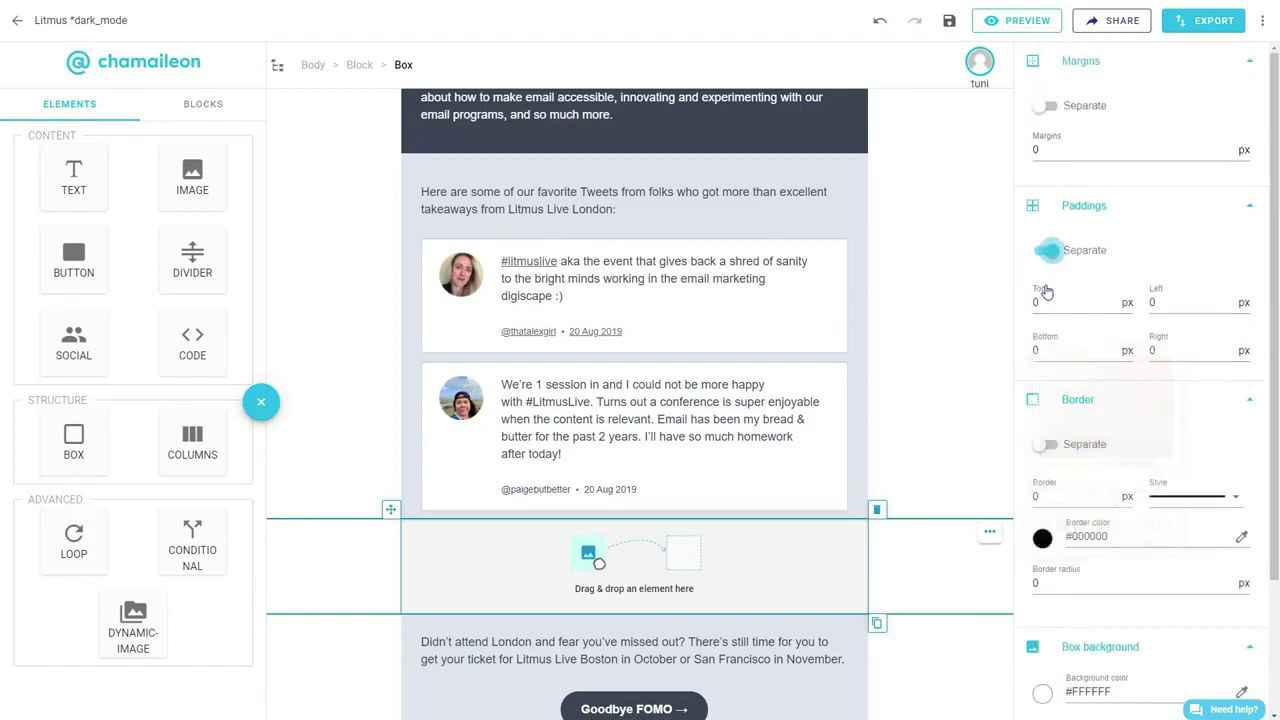
{"action": "left_click", "coordinate": [1070, 302]}
{"action": "type", "text": "5"}
{"action": "key", "text": "Tab"}
{"action": "left_click", "coordinate": [1153, 302]}
{"action": "type", "text": "1"}
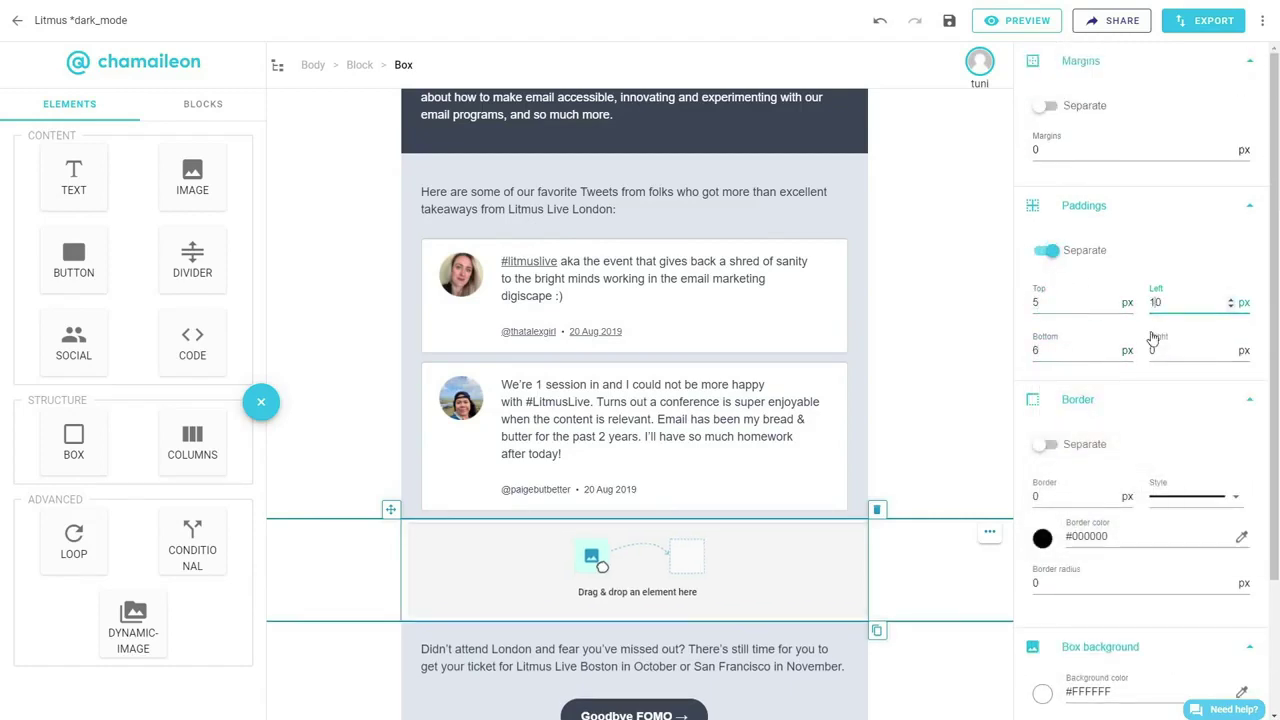
{"action": "left_click", "coordinate": [1151, 350]}
{"action": "type", "text": "1"}
Set the box margins to 15 left, 15 right and 10 bottom.
{"action": "left_click", "coordinate": [1046, 105]}
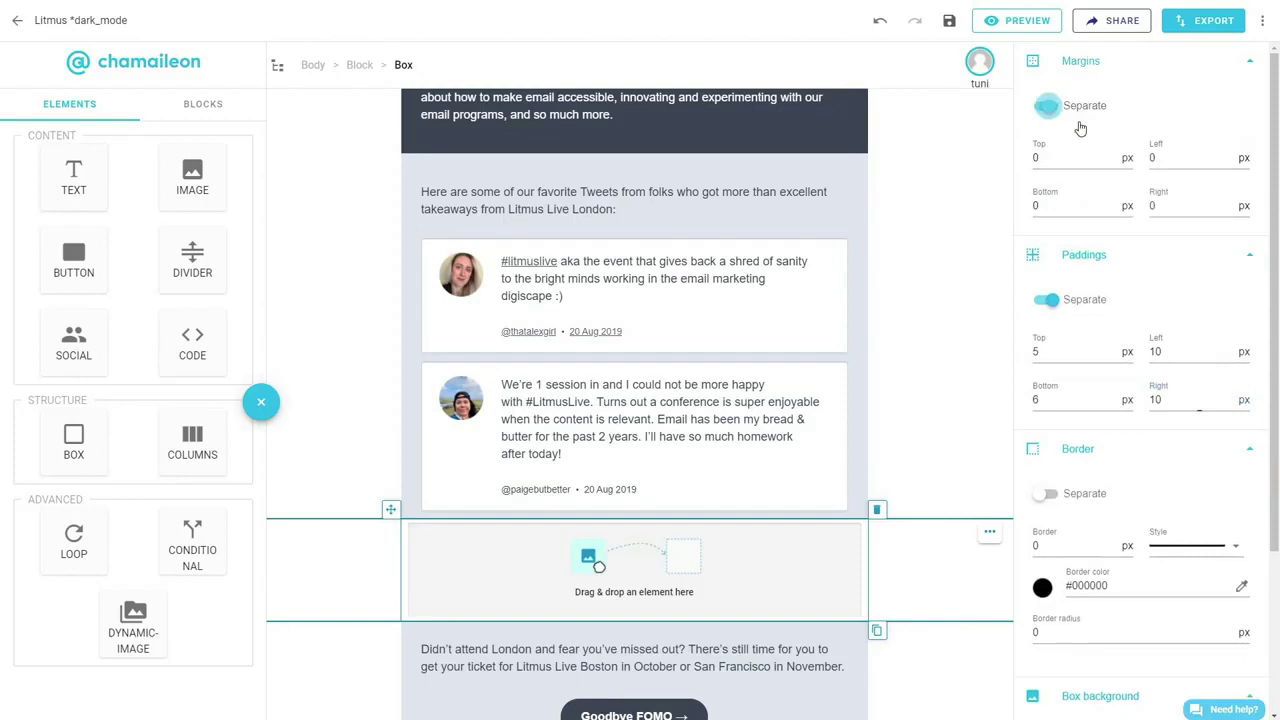
{"action": "left_click", "coordinate": [1165, 158]}
{"action": "type", "text": "15"}
{"action": "left_click", "coordinate": [1146, 210]}
{"action": "type", "text": "15"}
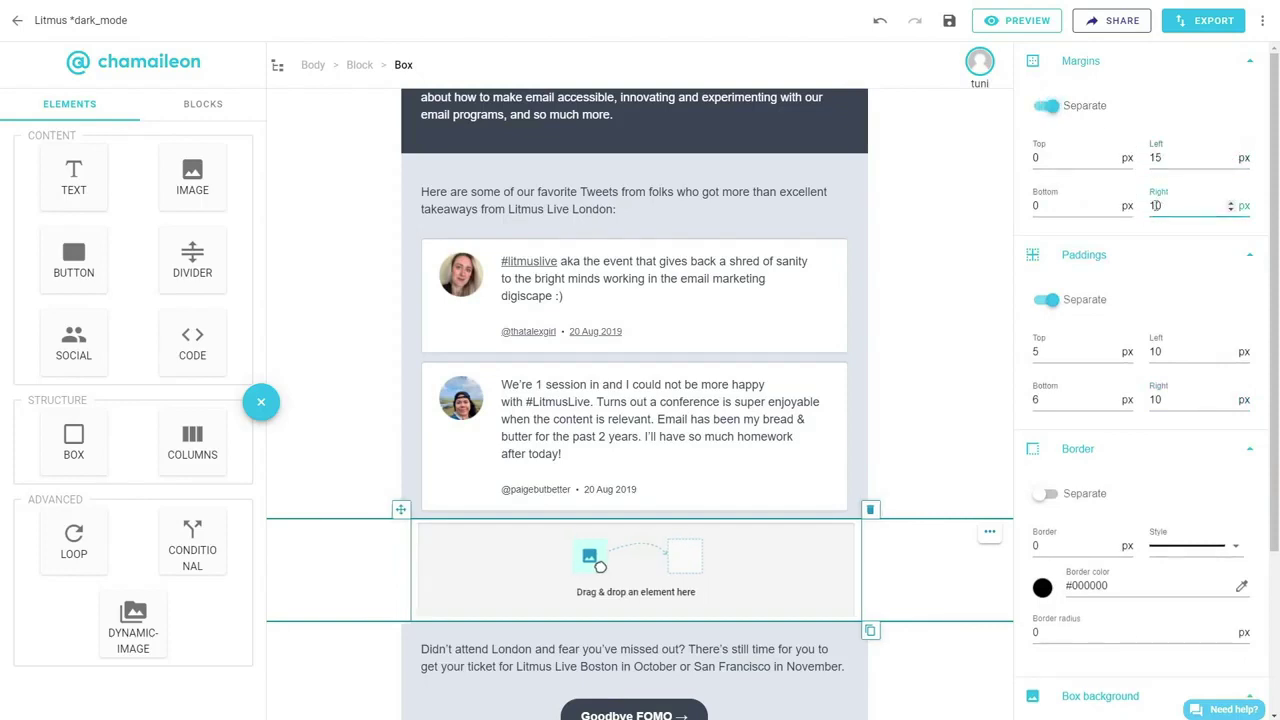
{"action": "left_click", "coordinate": [1072, 205]}
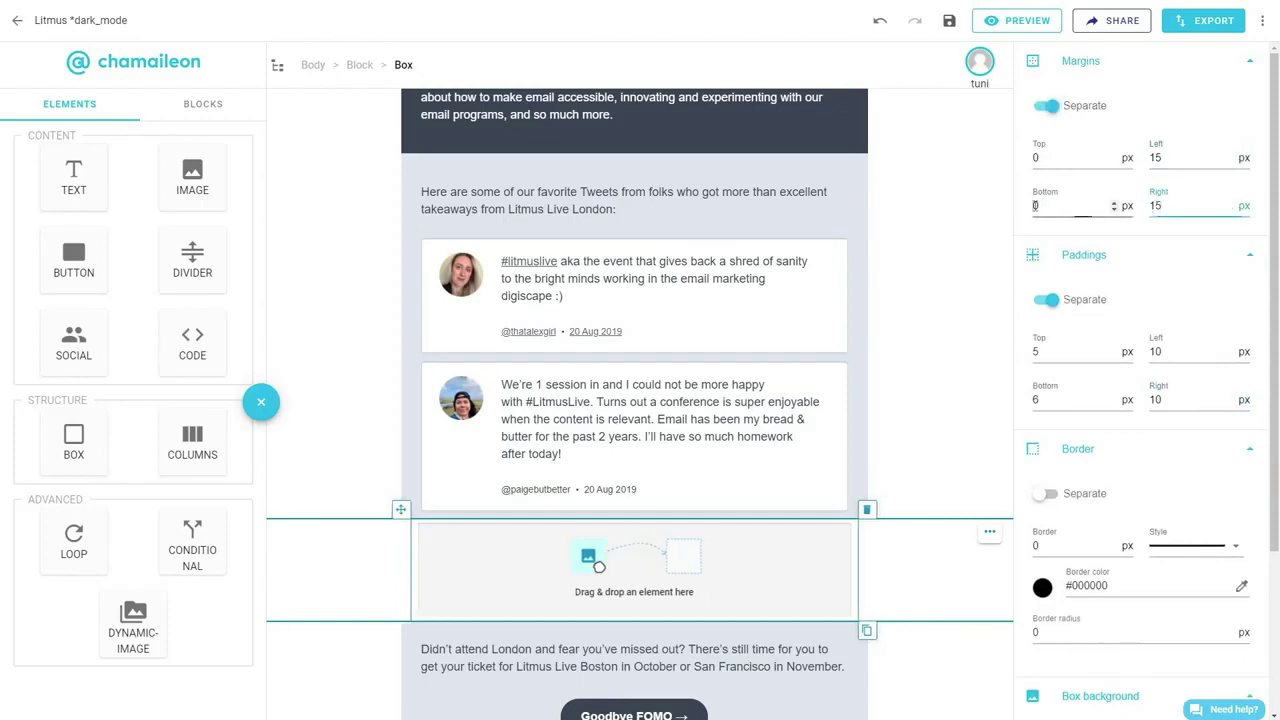
{"action": "type", "text": "10"}
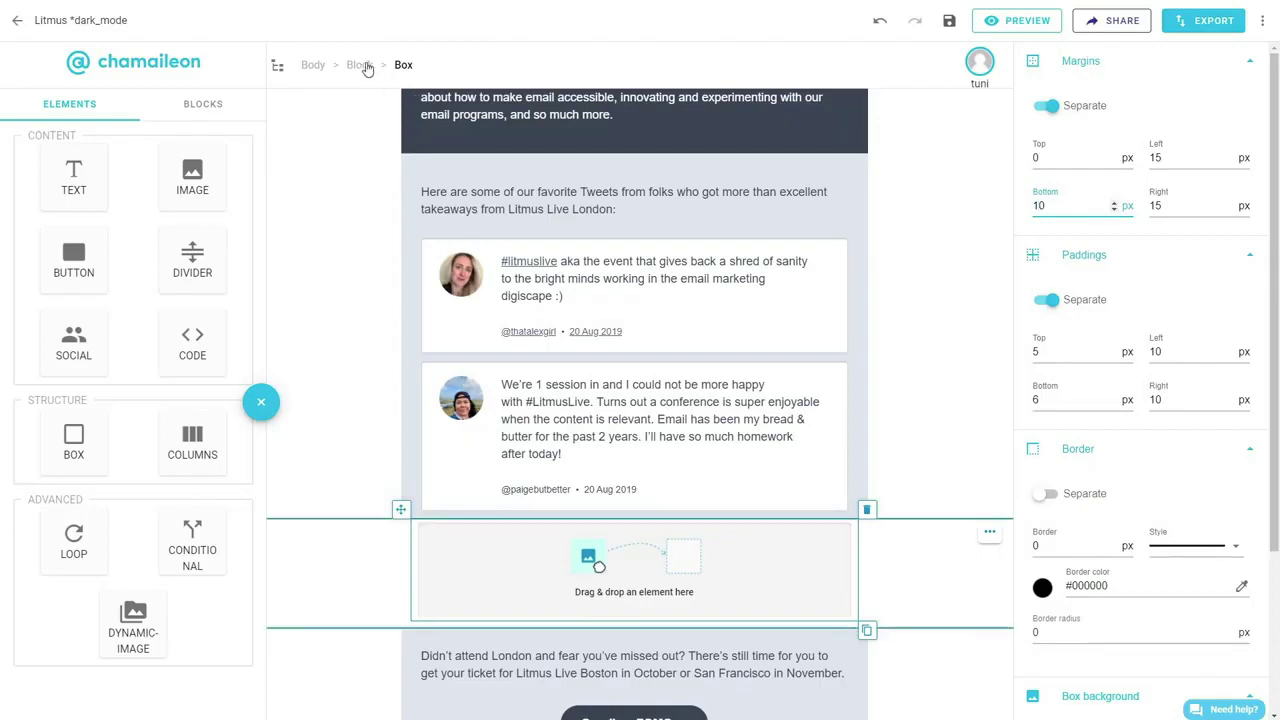
Give the block containing the box a light grey E1E7ED background.
{"action": "left_click", "coordinate": [360, 65]}
{"action": "scroll", "coordinate": [1120, 366], "scroll_direction": "down", "scroll_amount": 3}
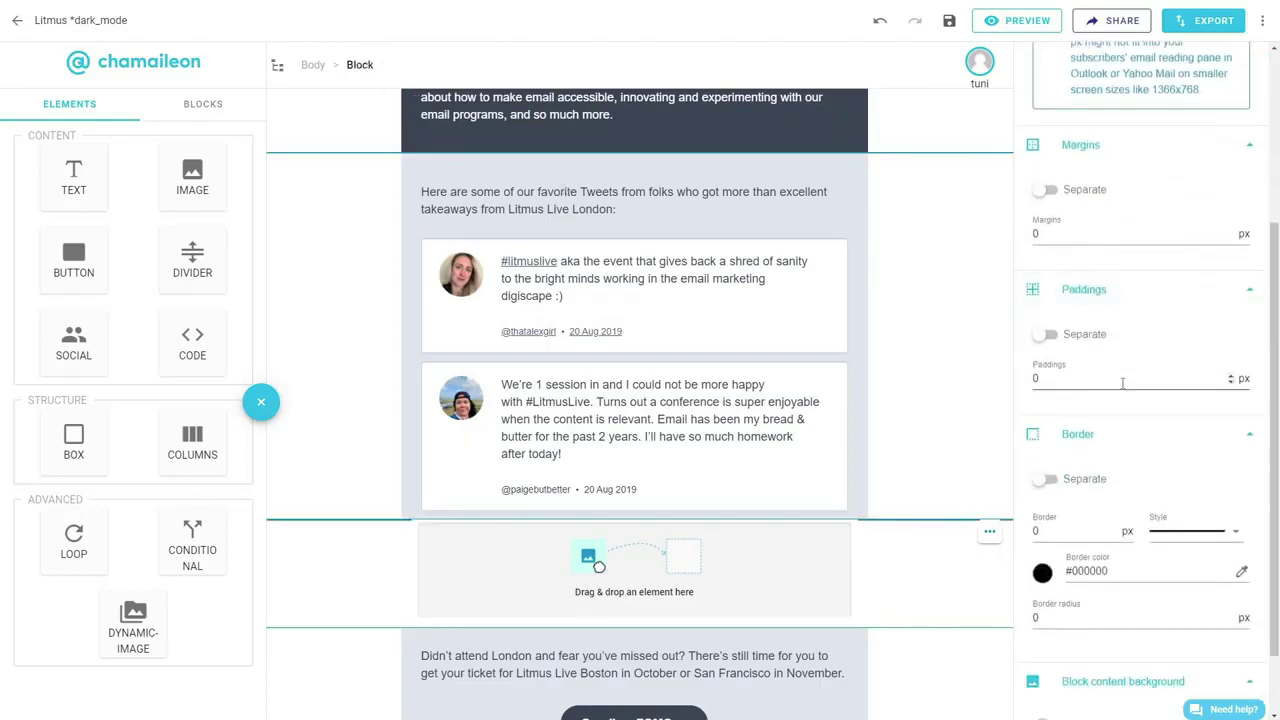
{"action": "scroll", "coordinate": [1127, 400], "scroll_direction": "down", "scroll_amount": 1}
{"action": "scroll", "coordinate": [1127, 405], "scroll_direction": "down", "scroll_amount": 1}
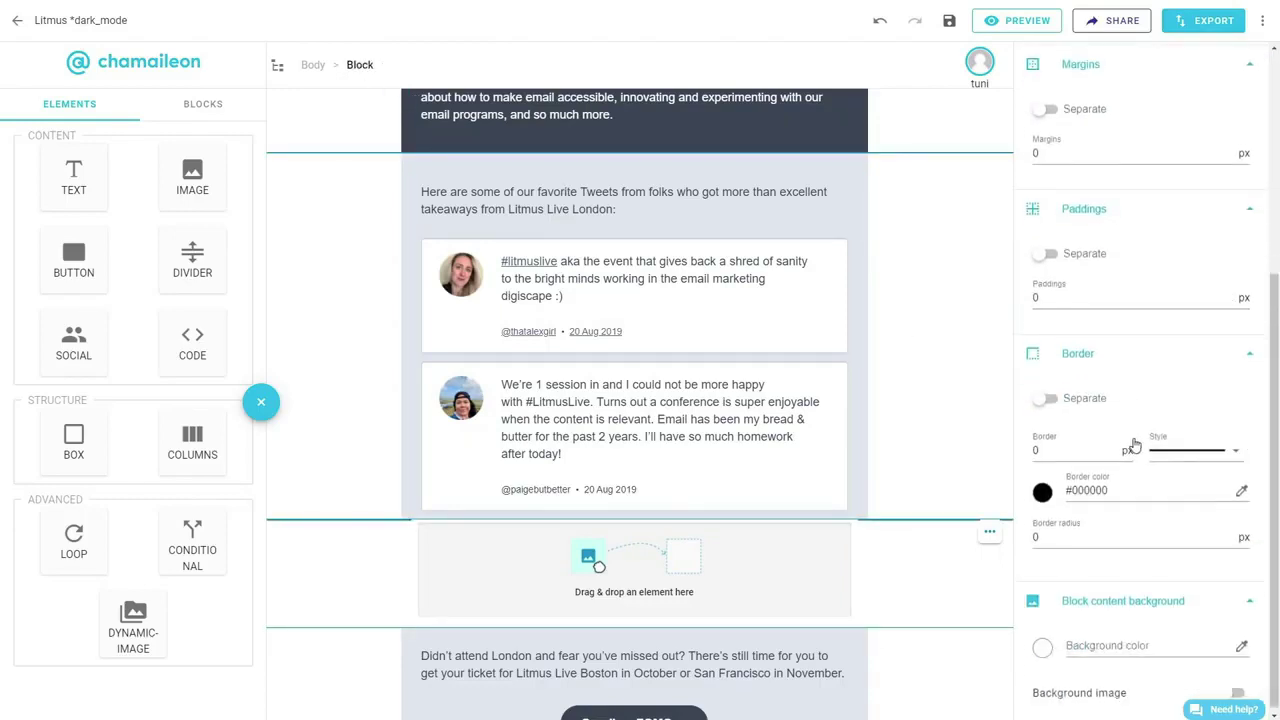
{"action": "left_click", "coordinate": [1042, 641]}
{"action": "left_click", "coordinate": [1080, 595]}
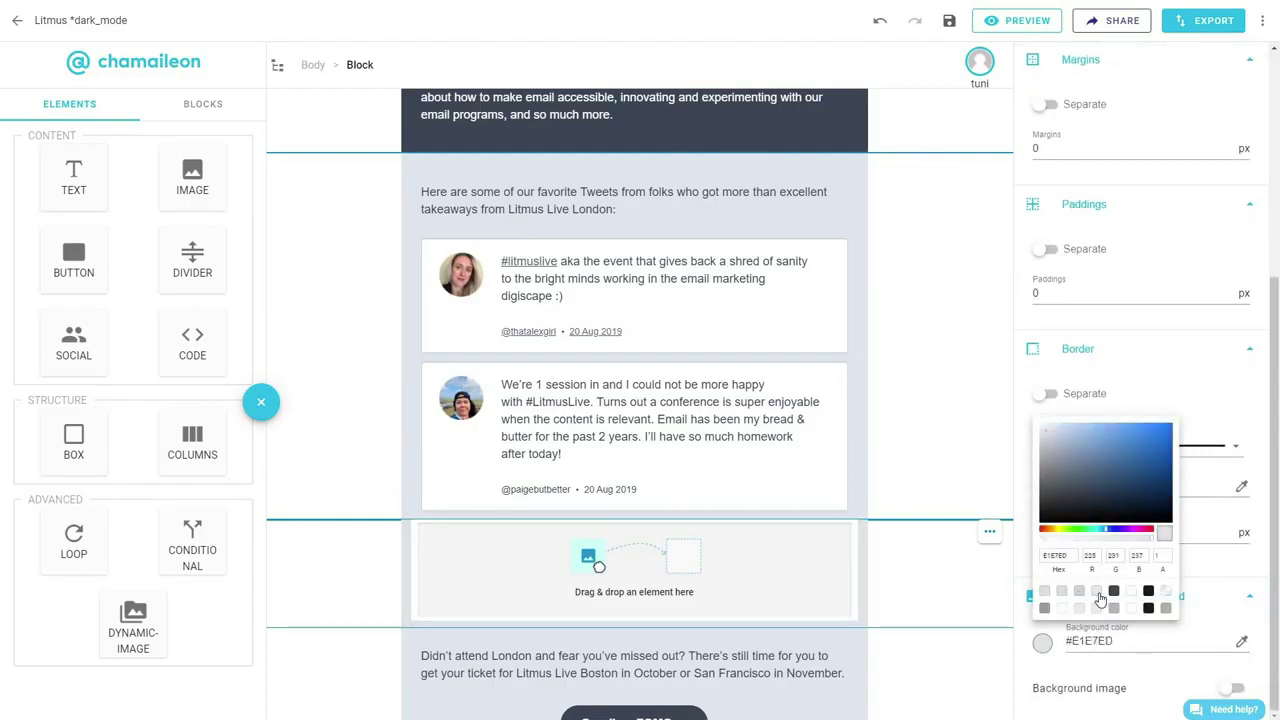
{"action": "left_click", "coordinate": [430, 579]}
Split the box into two columns with a photo on the left and the copied tweet text on the right.
{"action": "left_click_drag", "start_coordinate": [192, 440], "coordinate": [625, 590]}
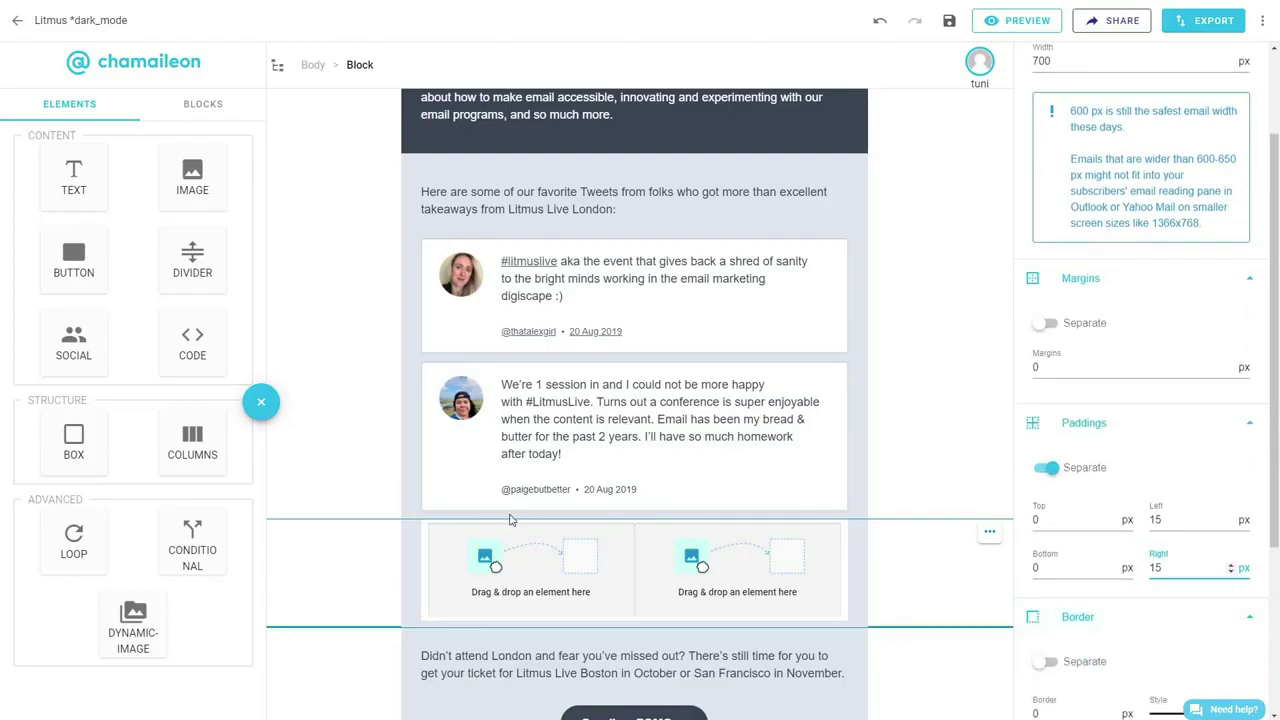
{"action": "left_click_drag", "start_coordinate": [192, 177], "coordinate": [520, 567]}
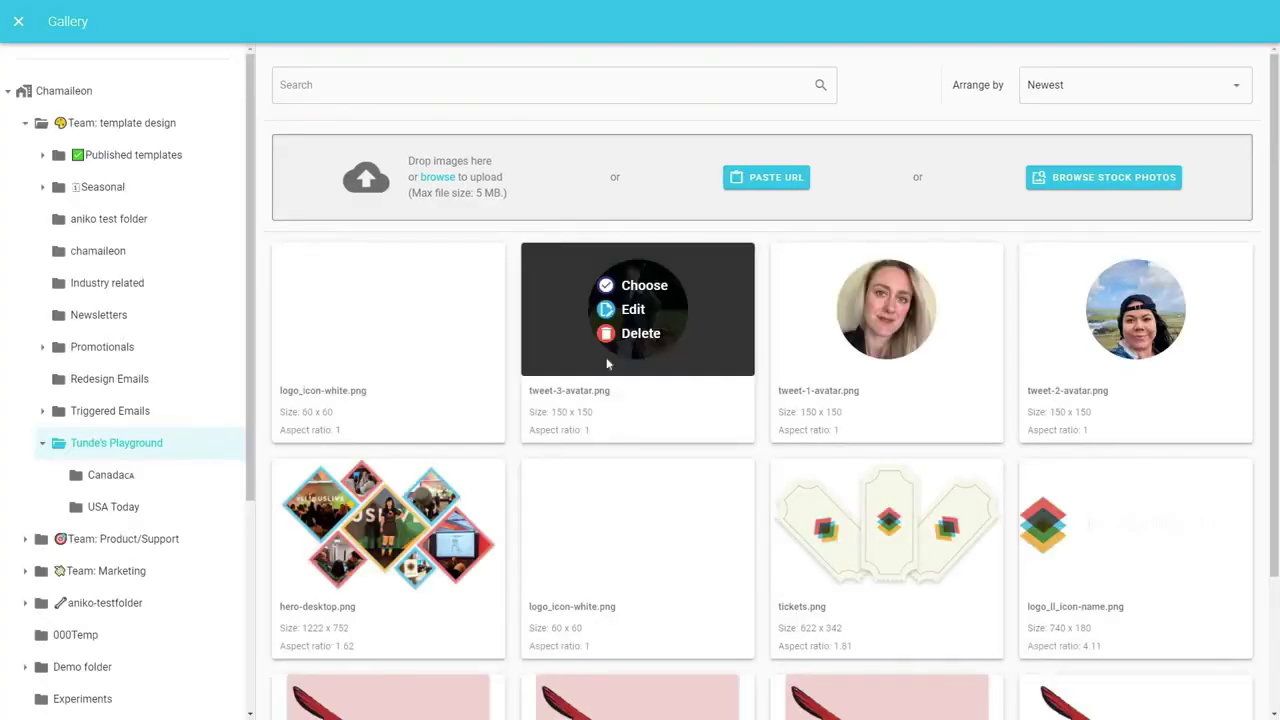
{"action": "left_click", "coordinate": [627, 288]}
{"action": "left_click", "coordinate": [742, 450]}
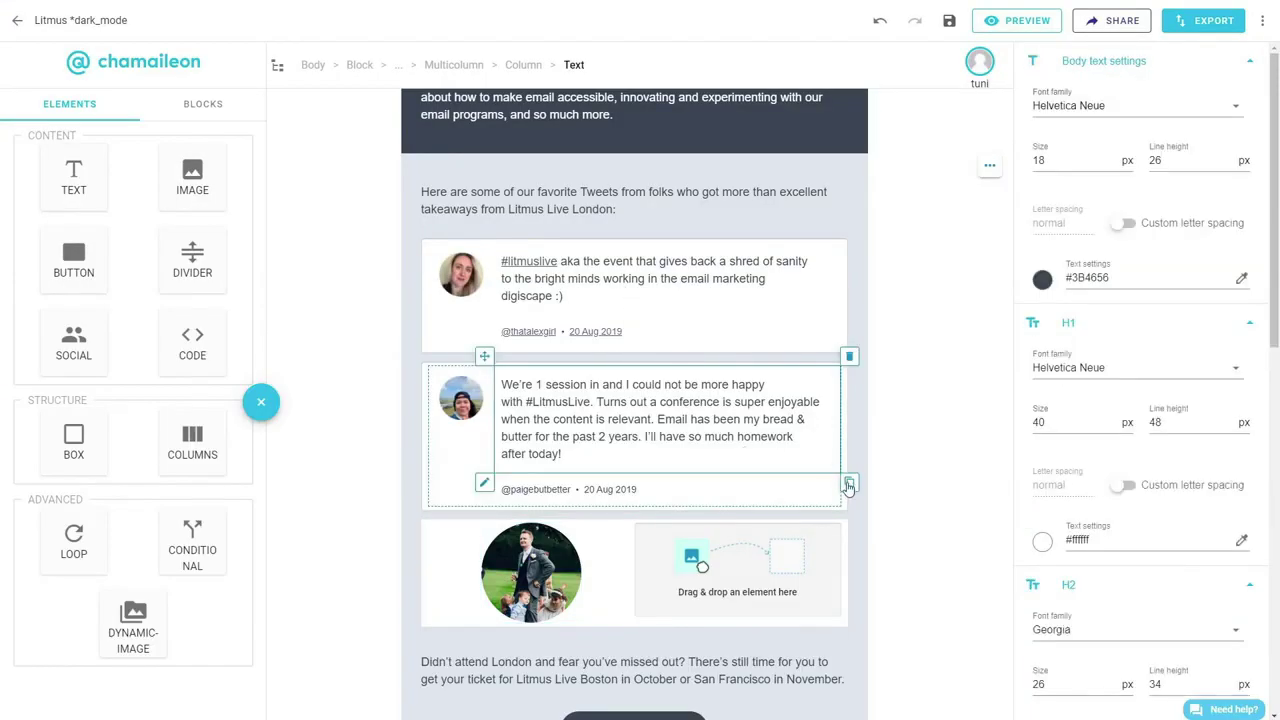
{"action": "left_click", "coordinate": [849, 486]}
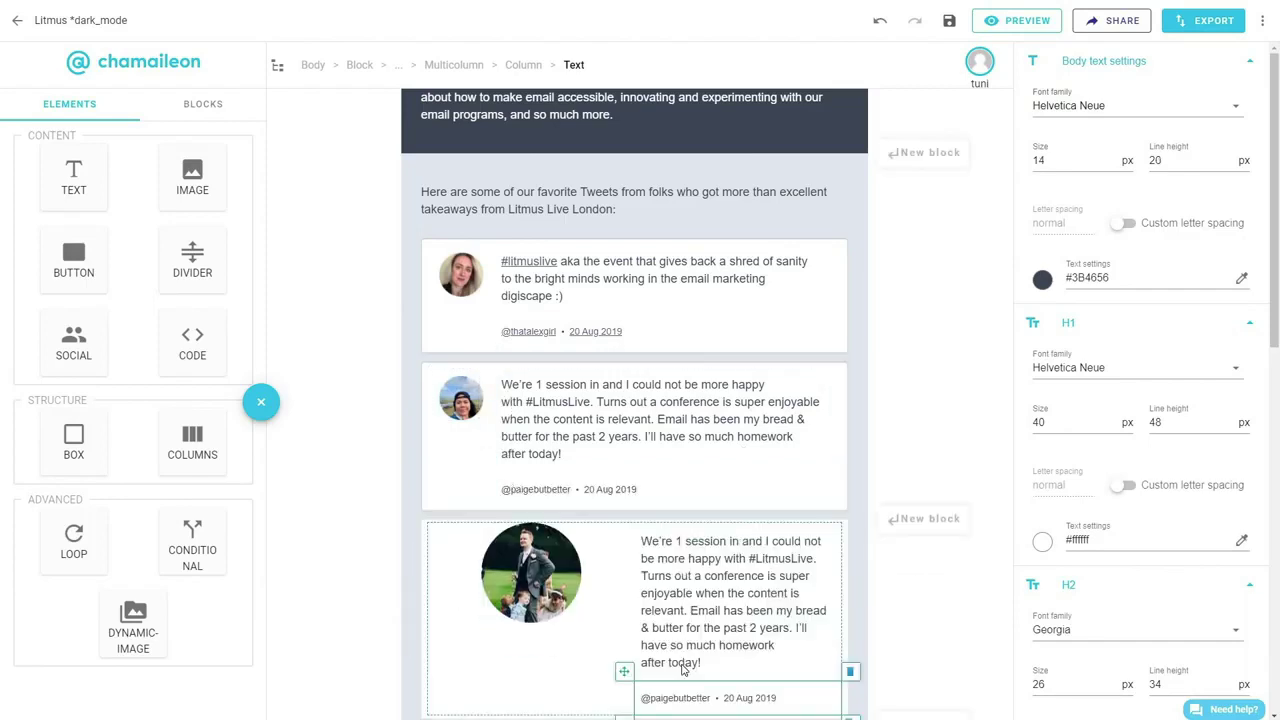
Narrow the left photo column to 99 px.
{"action": "left_click", "coordinate": [590, 660]}
{"action": "left_click", "coordinate": [1089, 158]}
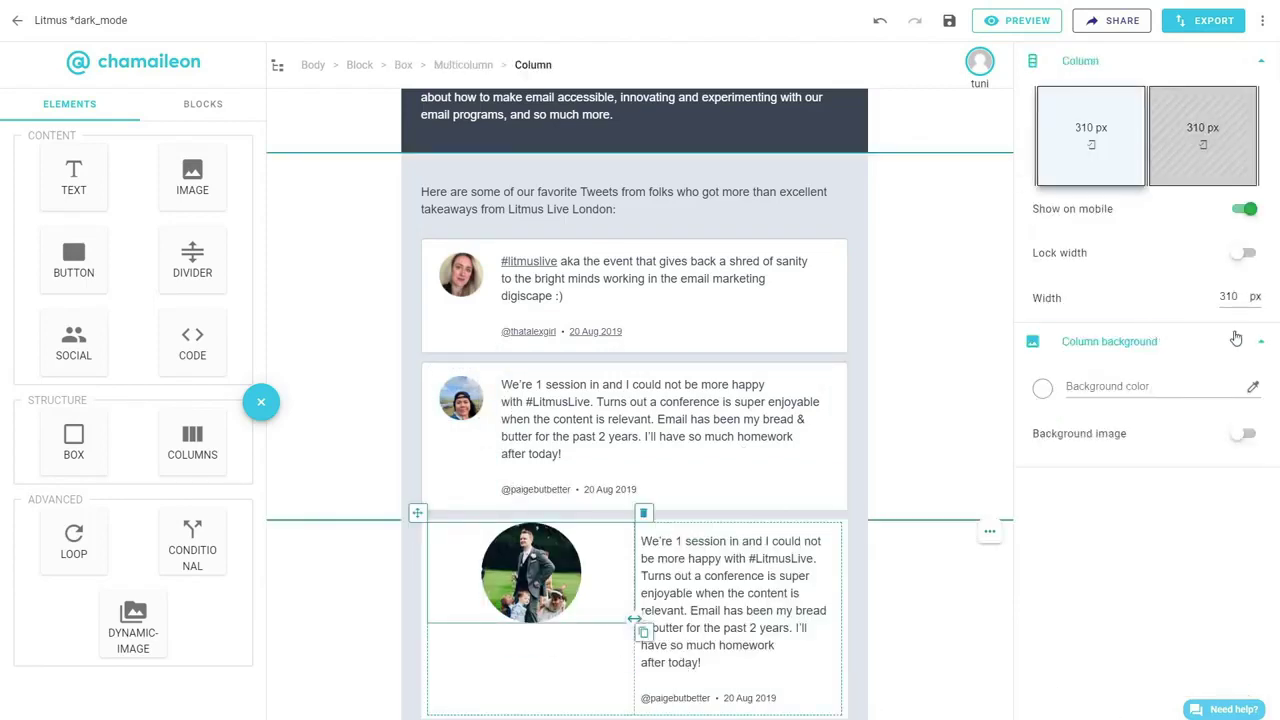
{"action": "left_click", "coordinate": [1236, 296]}
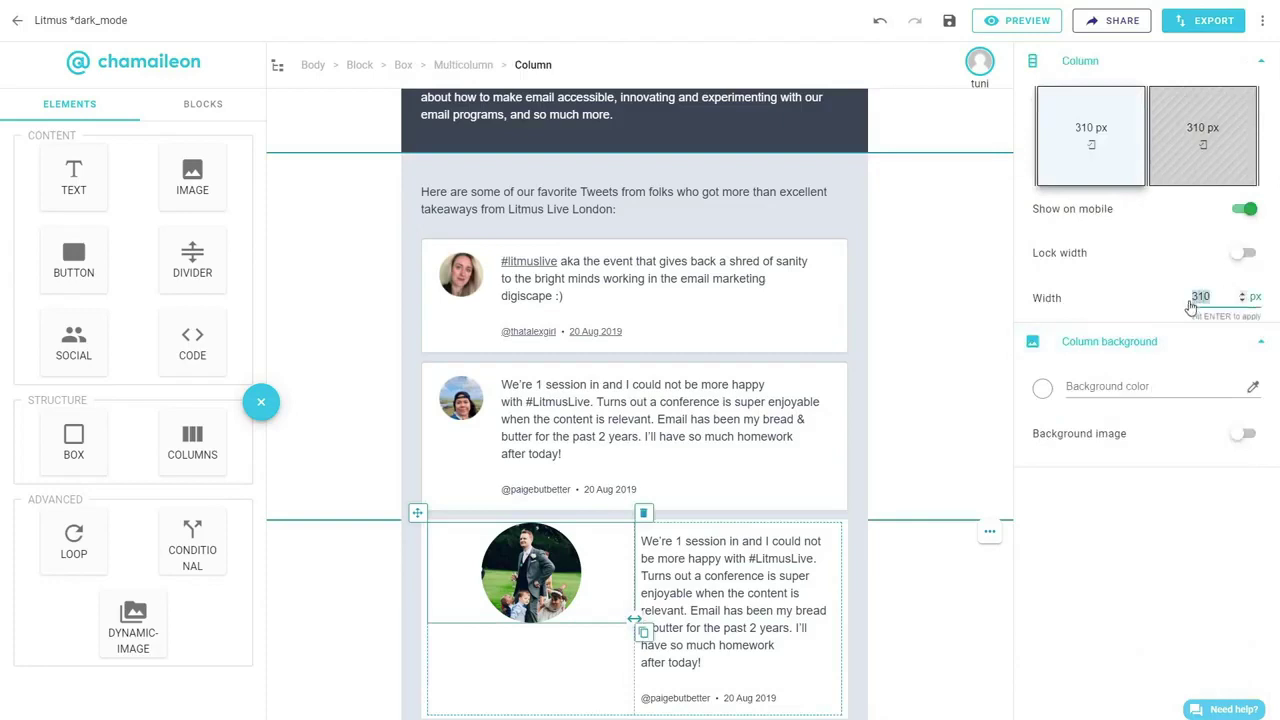
{"action": "type", "text": "90"}
{"action": "key", "text": "Return"}
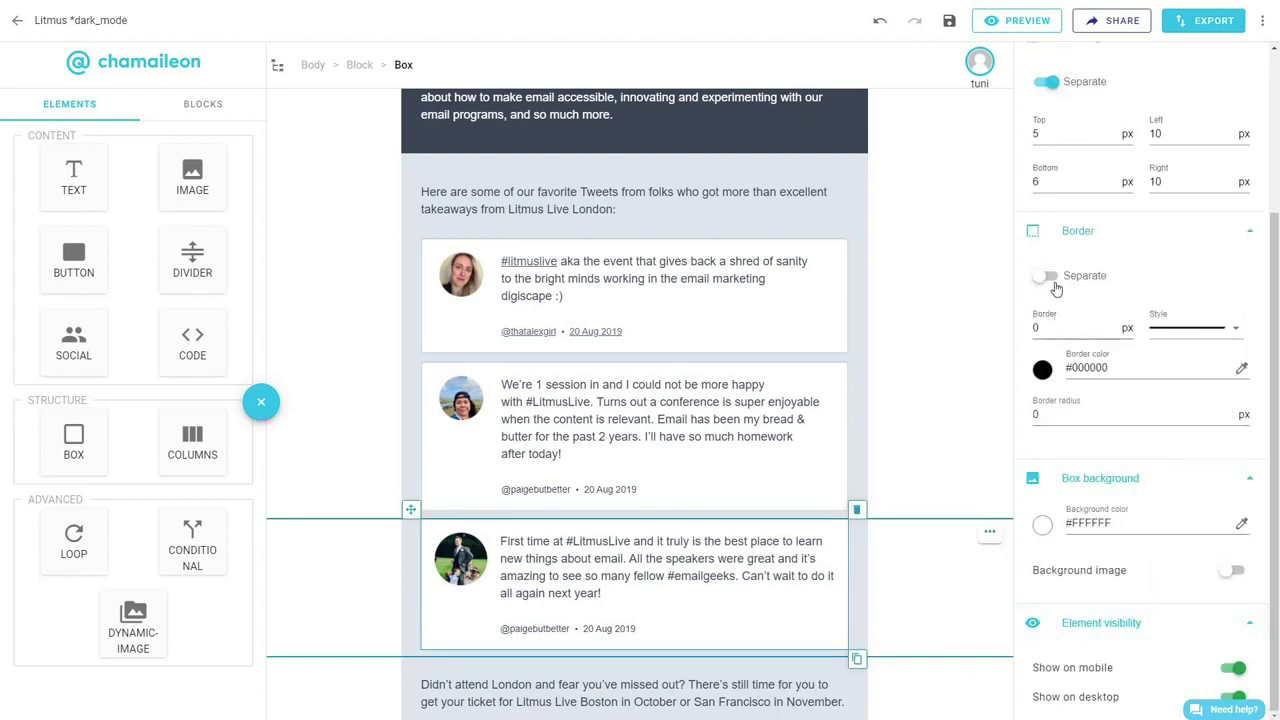
Use separate borders, with a 2 px top and grey #CCD1D7 for the top and right borders.
{"action": "left_click", "coordinate": [1050, 280]}
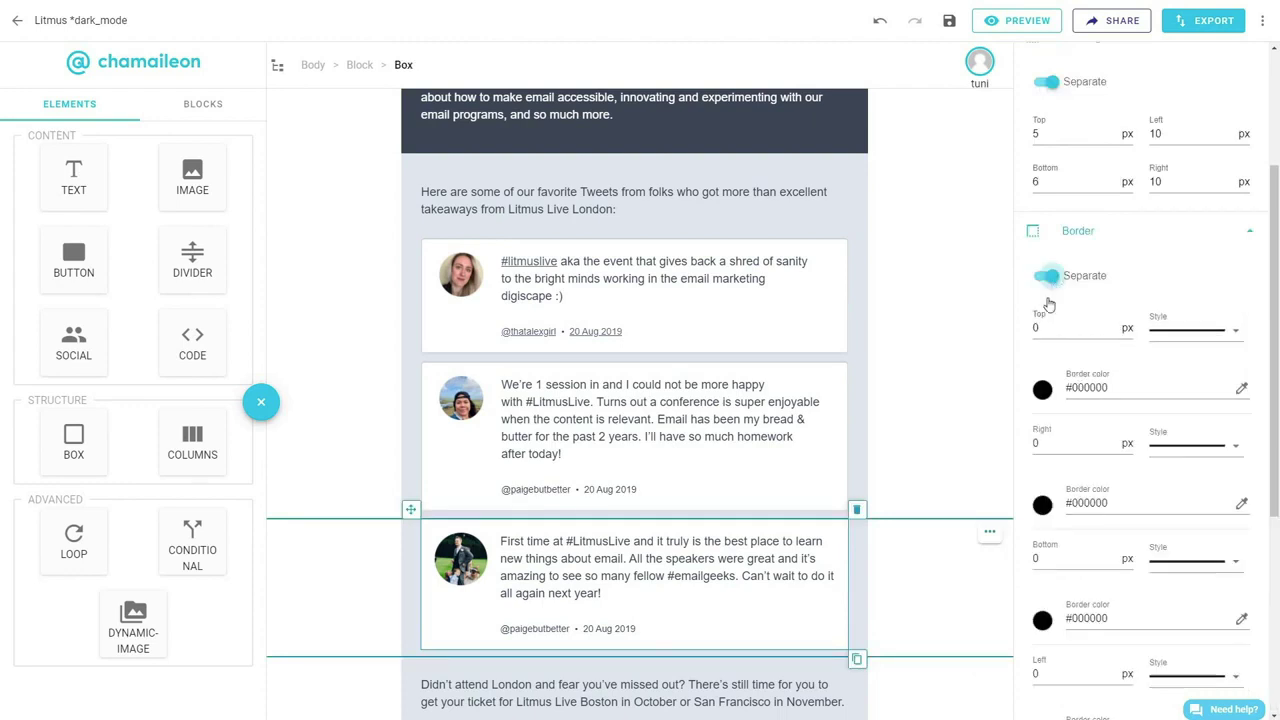
{"action": "left_click", "coordinate": [1038, 328]}
{"action": "type", "text": "2"}
{"action": "left_click", "coordinate": [1042, 387]}
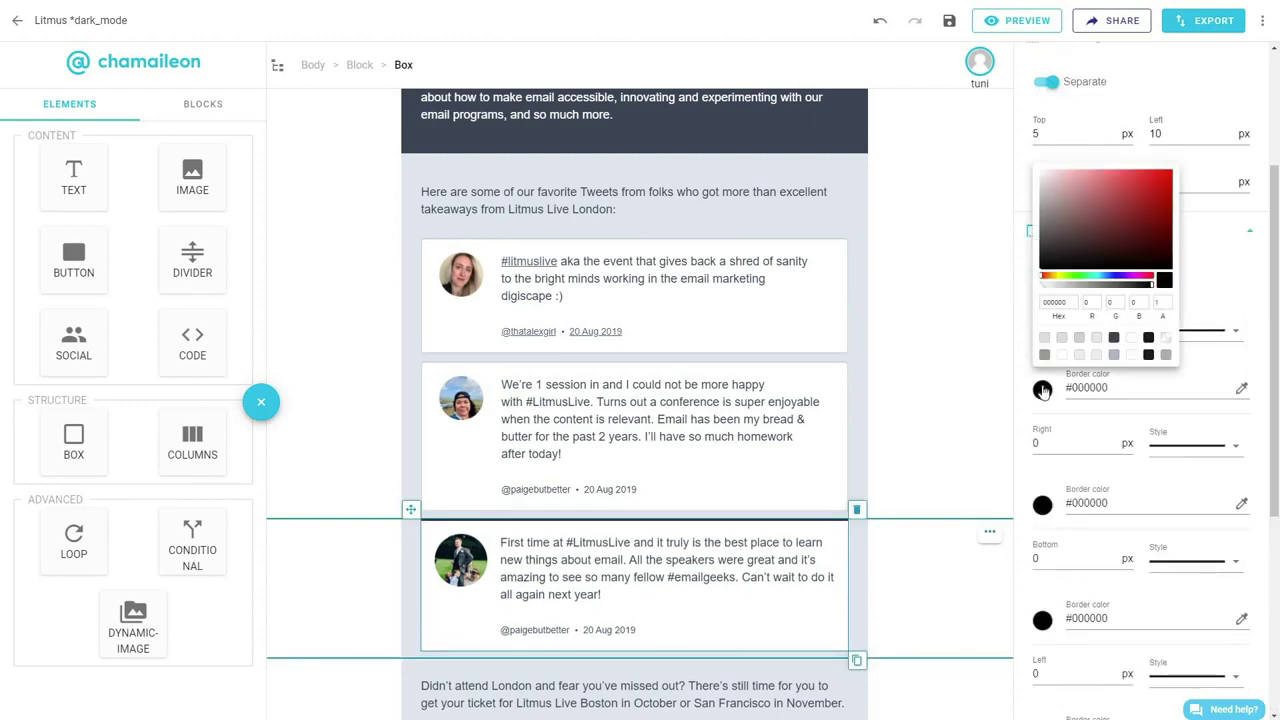
{"action": "left_click", "coordinate": [1061, 339]}
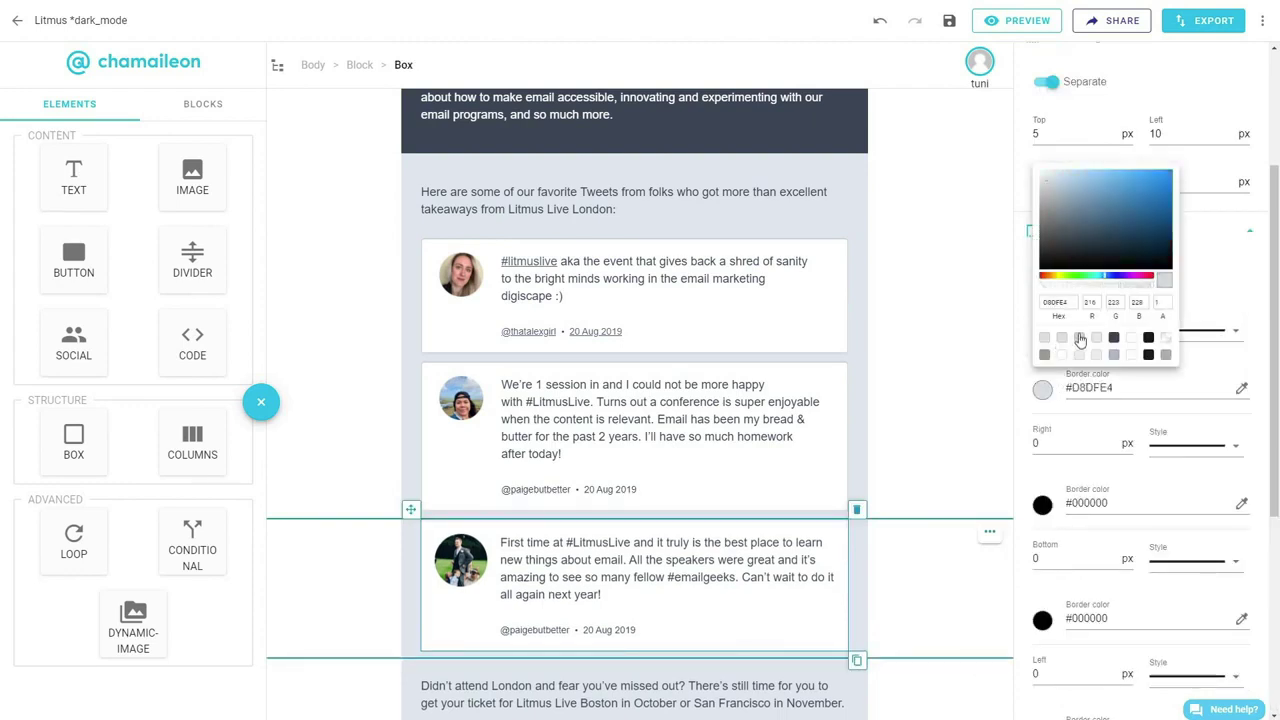
{"action": "left_click", "coordinate": [1079, 339]}
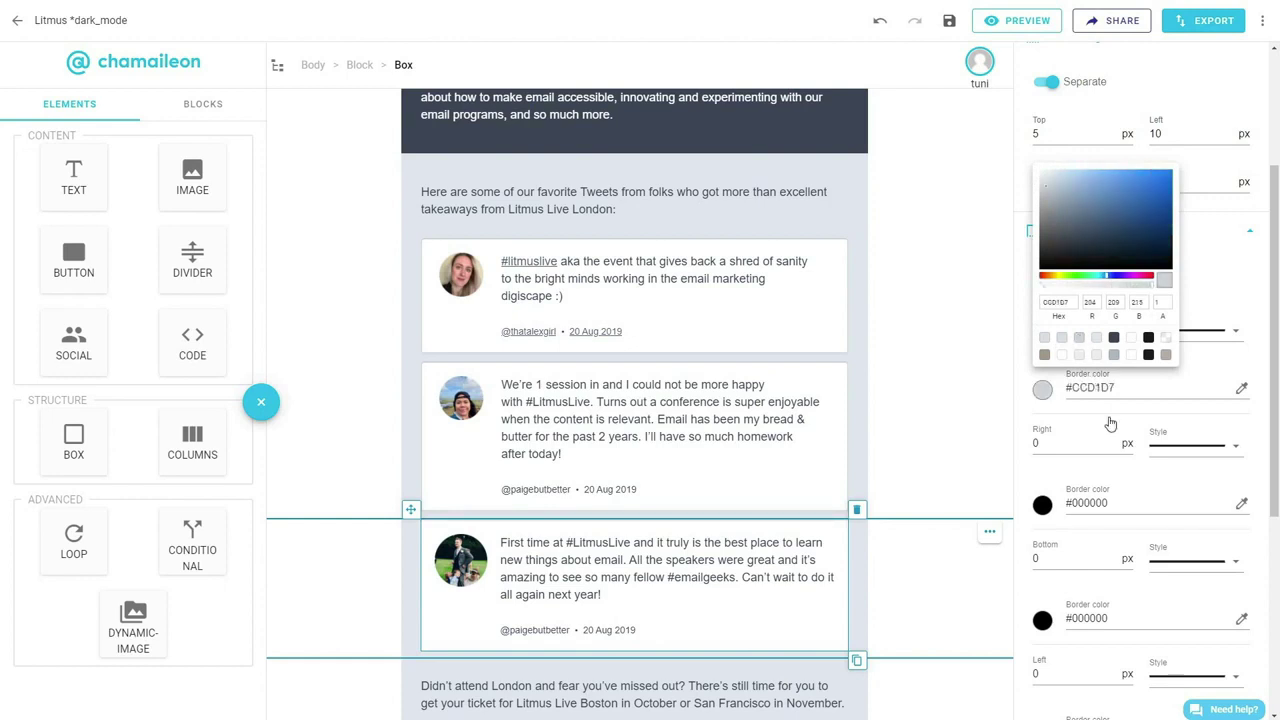
{"action": "left_click", "coordinate": [1042, 503]}
{"action": "left_click", "coordinate": [1079, 454]}
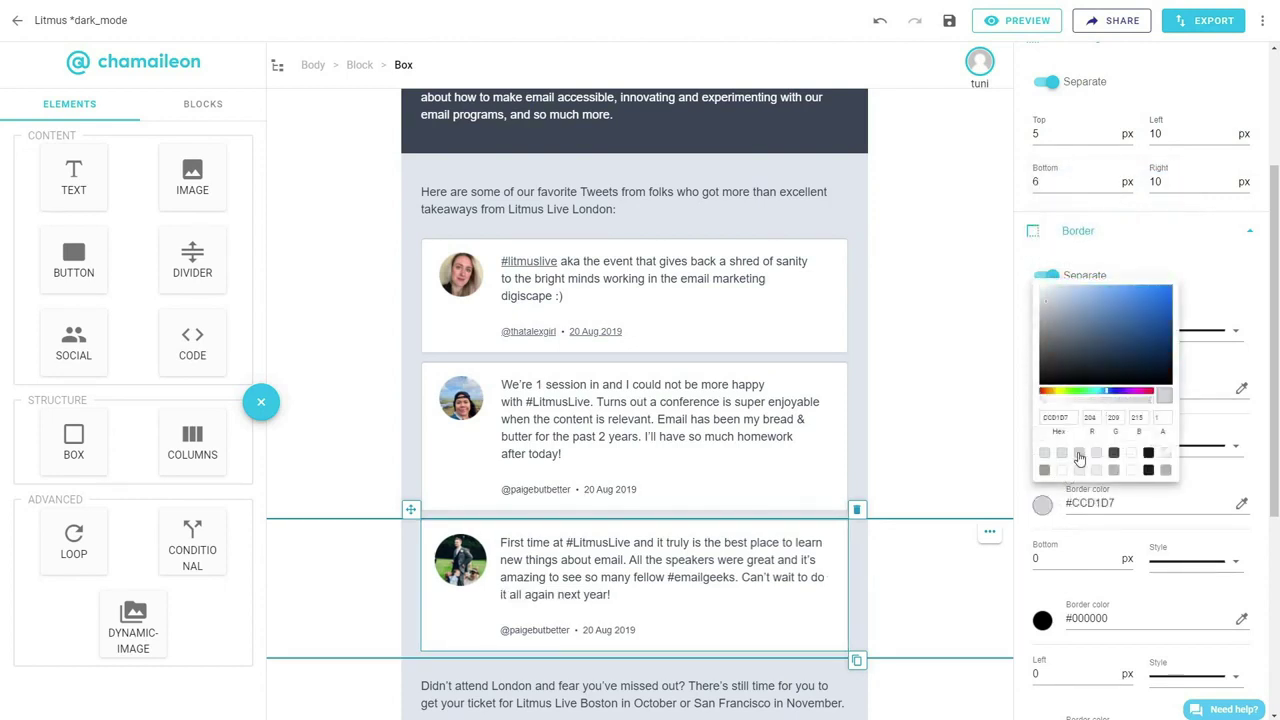
Make the bottom border 4 px #D8DFE4 and the left border 1 px, then pick its colour.
{"action": "left_click", "coordinate": [1042, 503]}
{"action": "scroll", "coordinate": [1040, 500], "scroll_direction": "down", "scroll_amount": 1}
{"action": "left_click", "coordinate": [1036, 491]}
{"action": "type", "text": "3"}
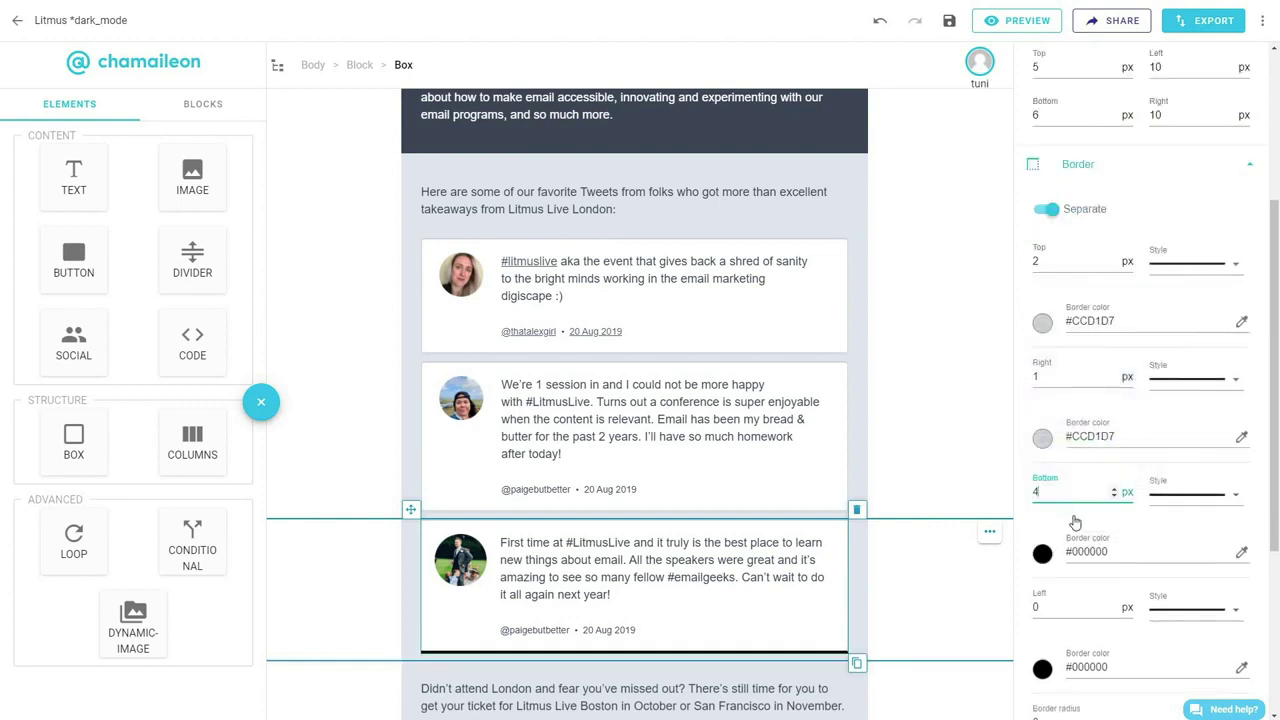
{"action": "left_click", "coordinate": [1074, 544]}
{"action": "left_click", "coordinate": [1045, 517]}
{"action": "left_click", "coordinate": [1038, 606]}
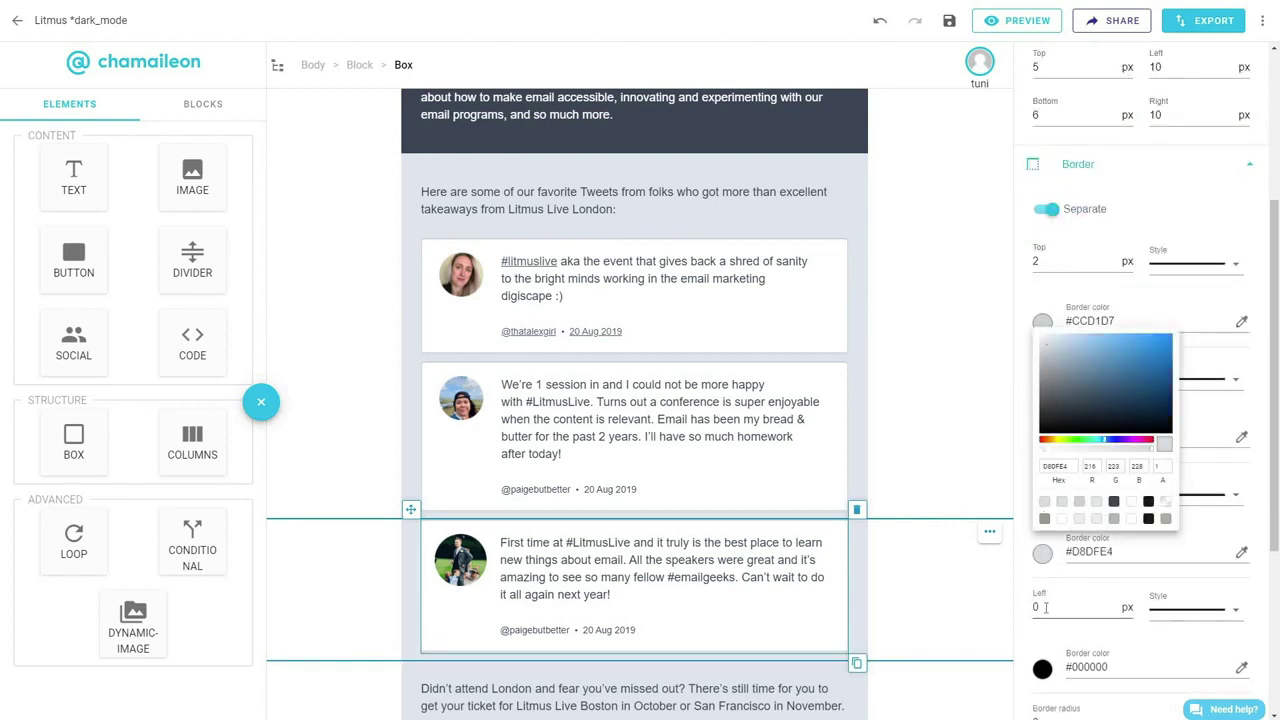
{"action": "key", "text": "BackSpace"}
{"action": "type", "text": "1"}
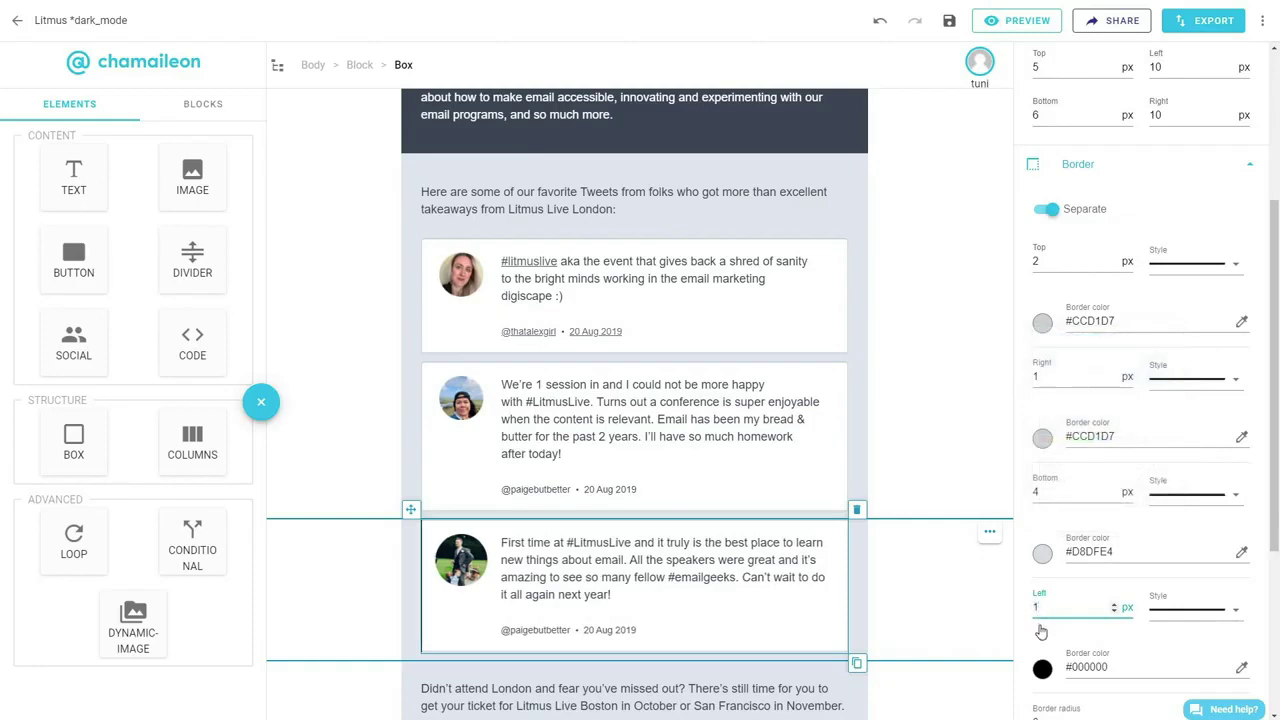
{"action": "left_click", "coordinate": [1042, 668]}
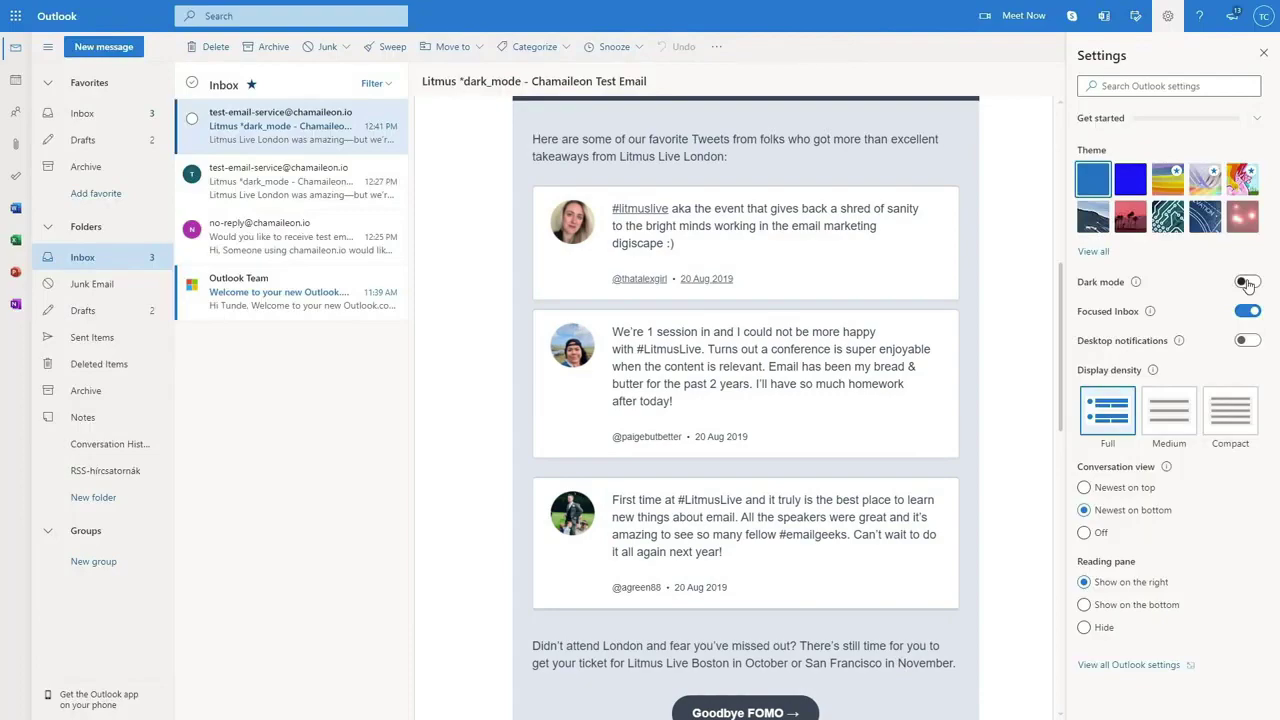
Turn on the Dark mode toggle in Outlook's Settings pane.
{"action": "left_click", "coordinate": [1246, 283]}
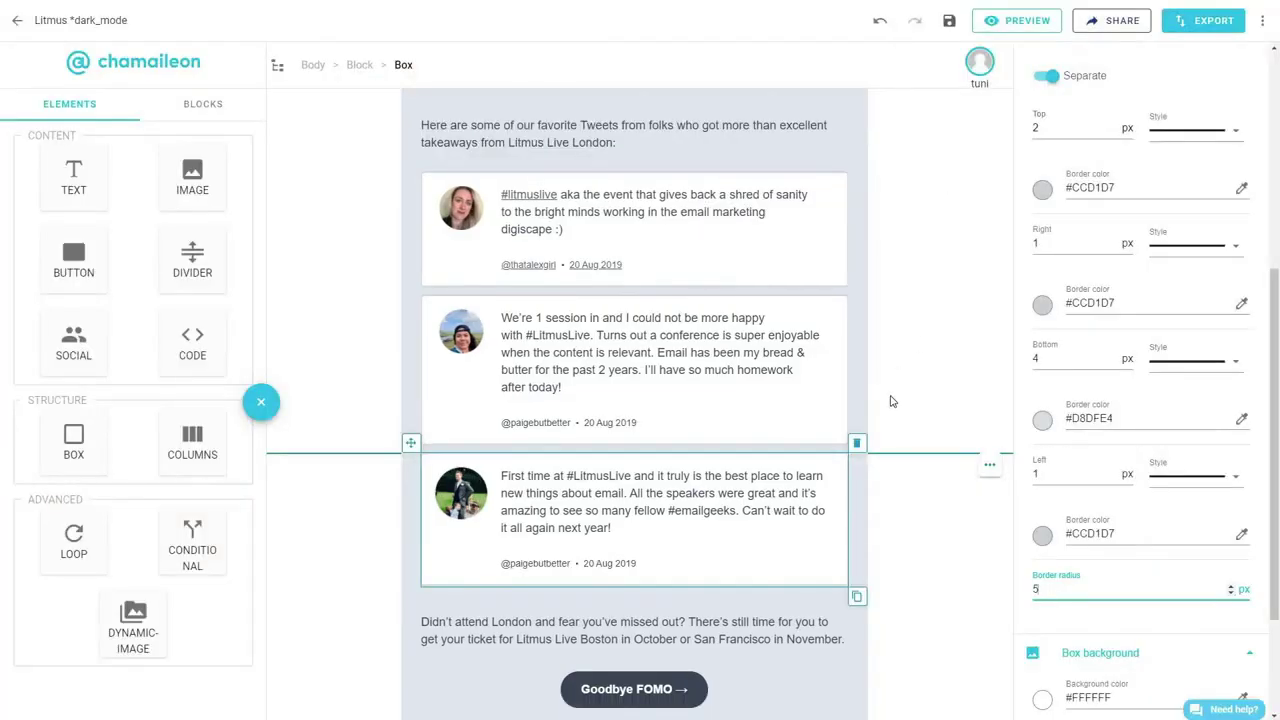
Give the tickets image a dark #3C4656 background lowered to 0.38 opacity.
{"action": "scroll", "coordinate": [894, 403], "scroll_direction": "down", "scroll_amount": 3}
{"action": "scroll", "coordinate": [895, 458], "scroll_direction": "down", "scroll_amount": 1}
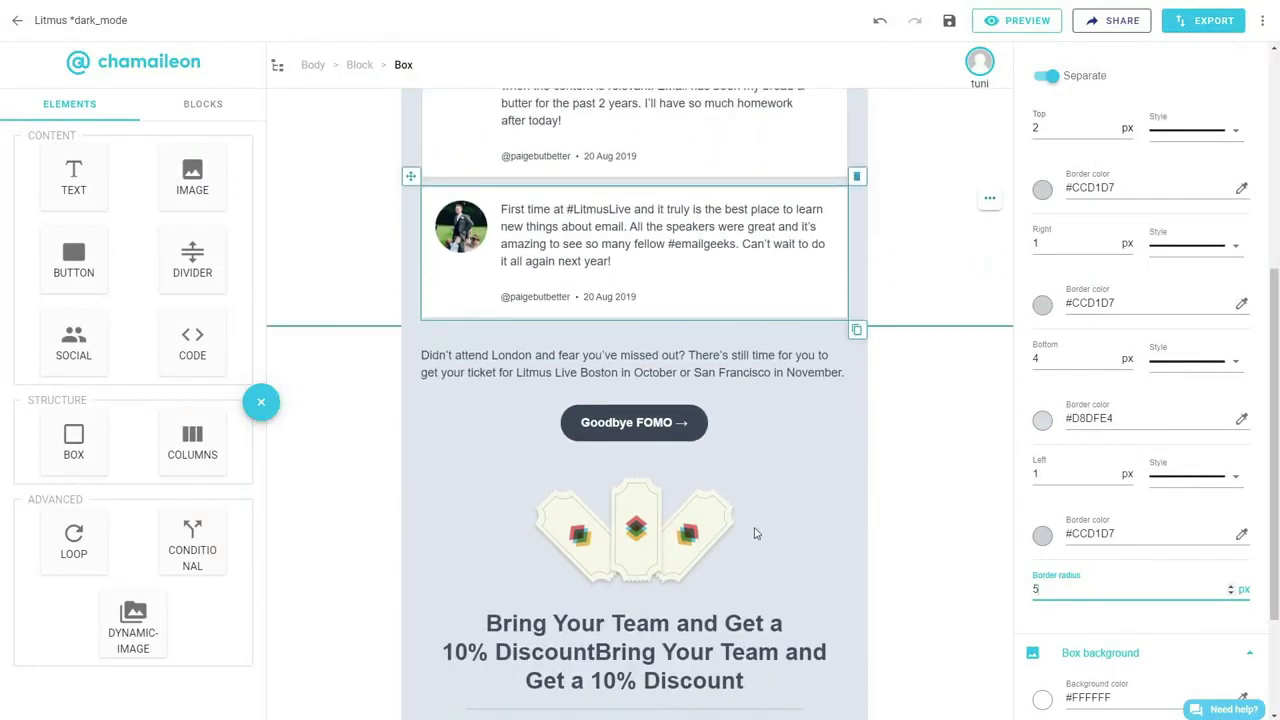
{"action": "left_click", "coordinate": [686, 528]}
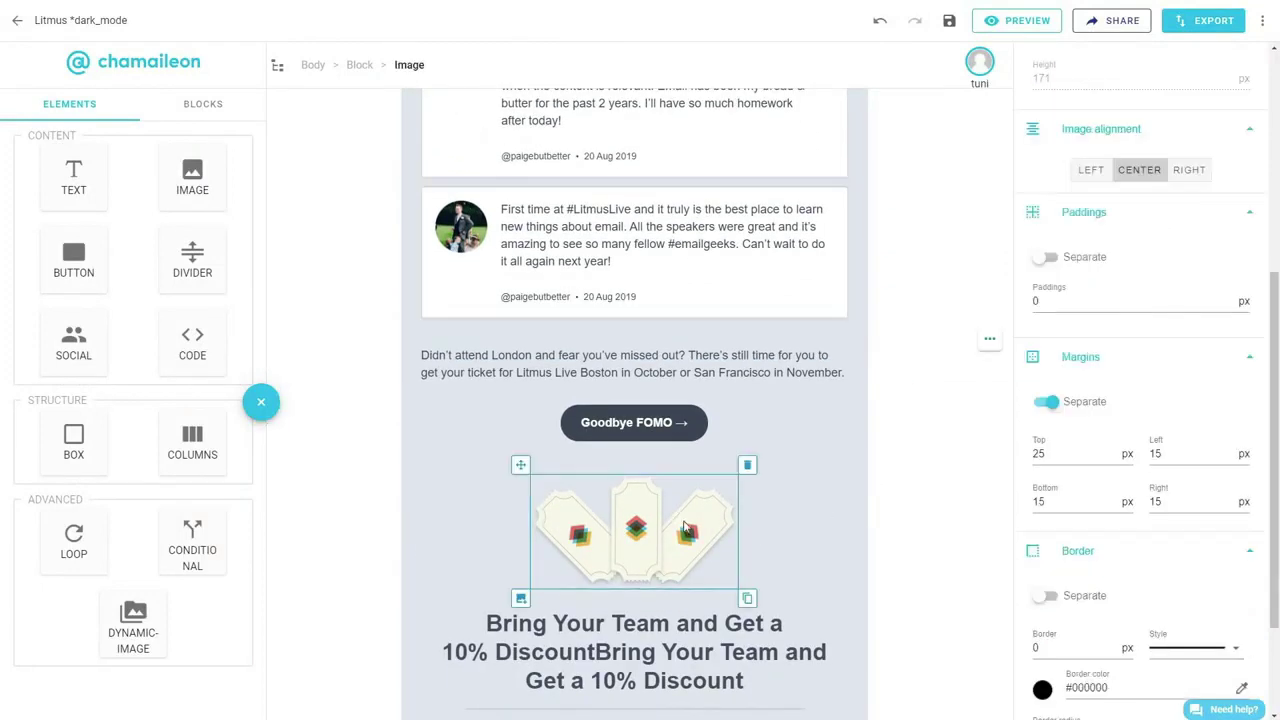
{"action": "scroll", "coordinate": [1043, 520], "scroll_direction": "down", "scroll_amount": 3}
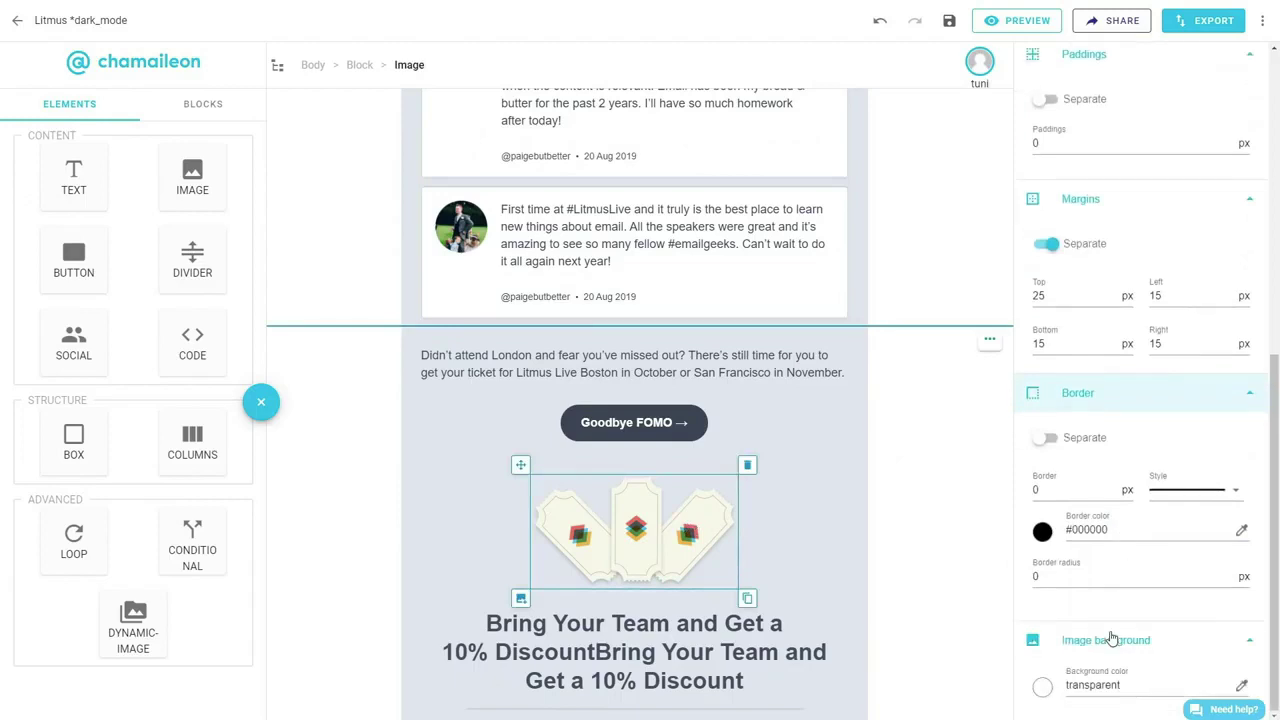
{"action": "left_click", "coordinate": [1042, 687]}
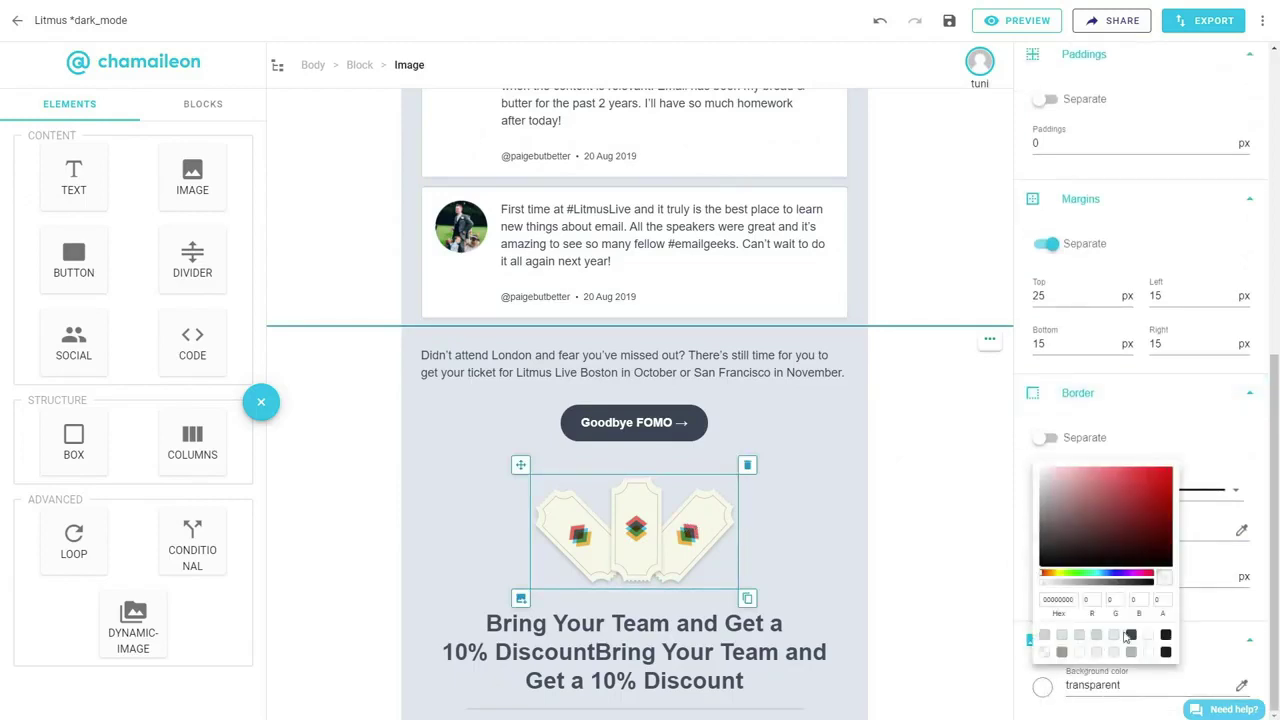
{"action": "left_click", "coordinate": [1131, 636]}
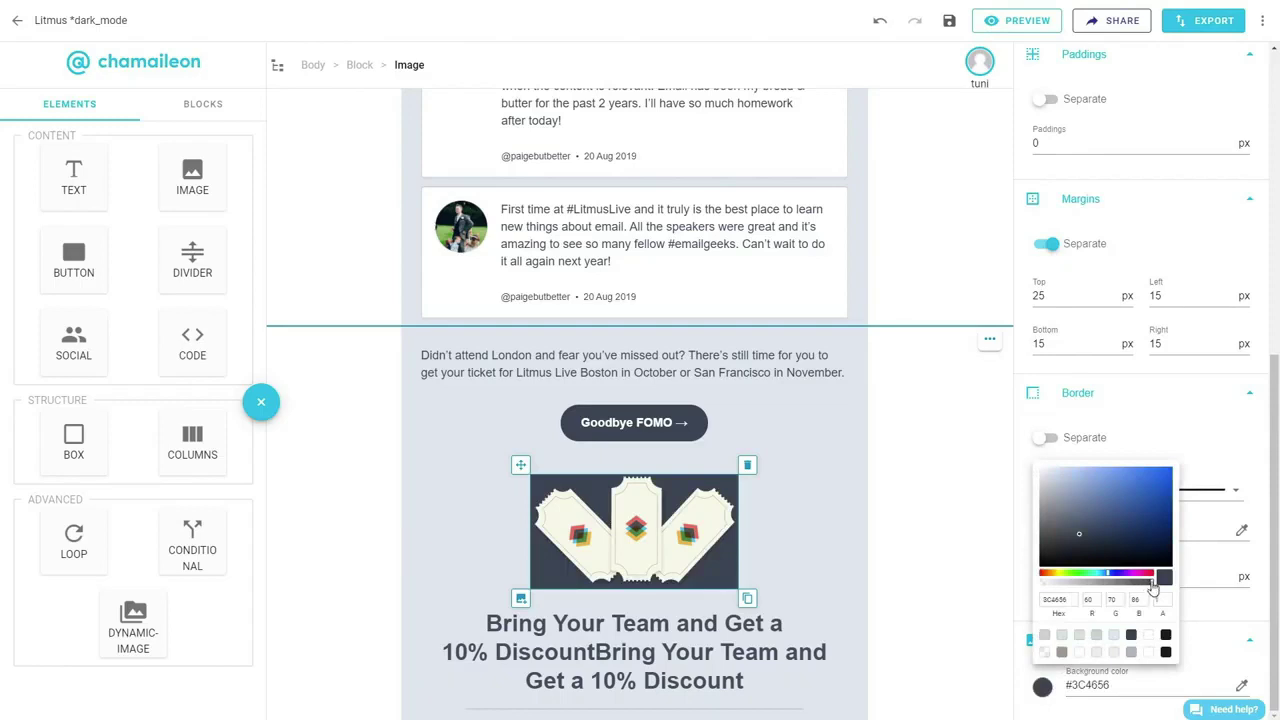
{"action": "left_click_drag", "start_coordinate": [1153, 587], "coordinate": [1040, 586]}
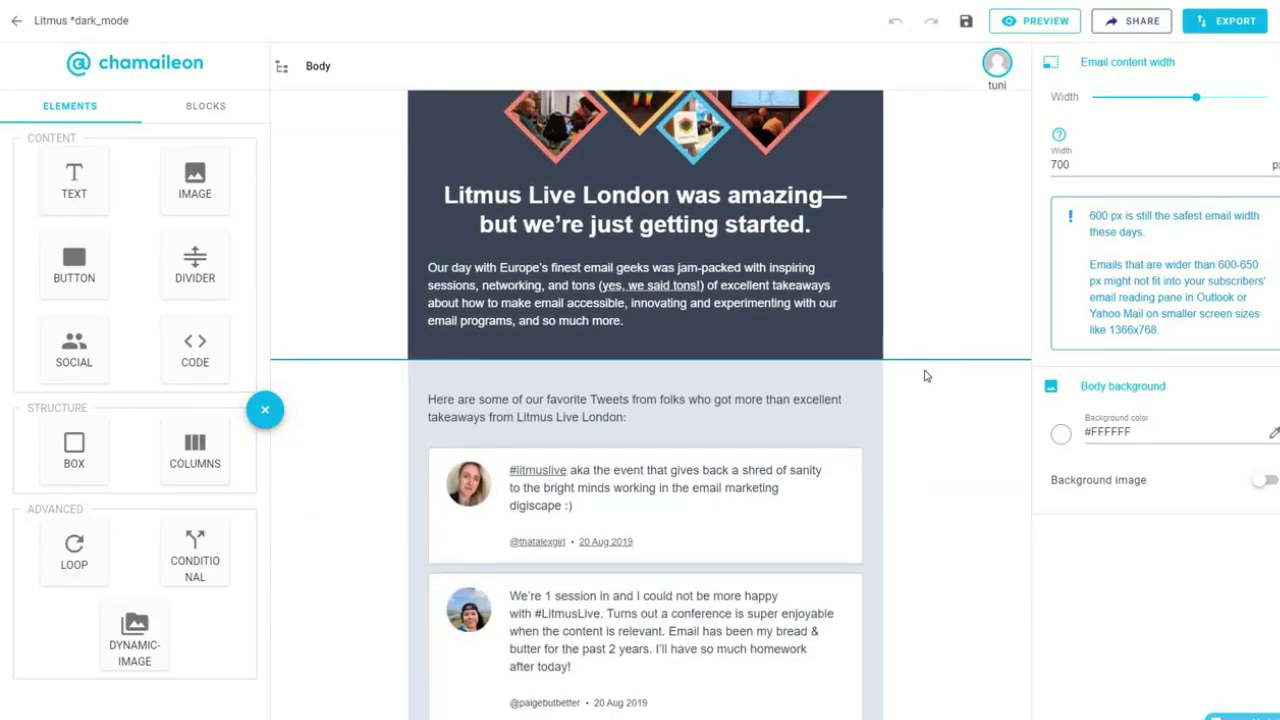
{"action": "scroll", "coordinate": [925, 375], "scroll_direction": "down", "scroll_amount": 15}
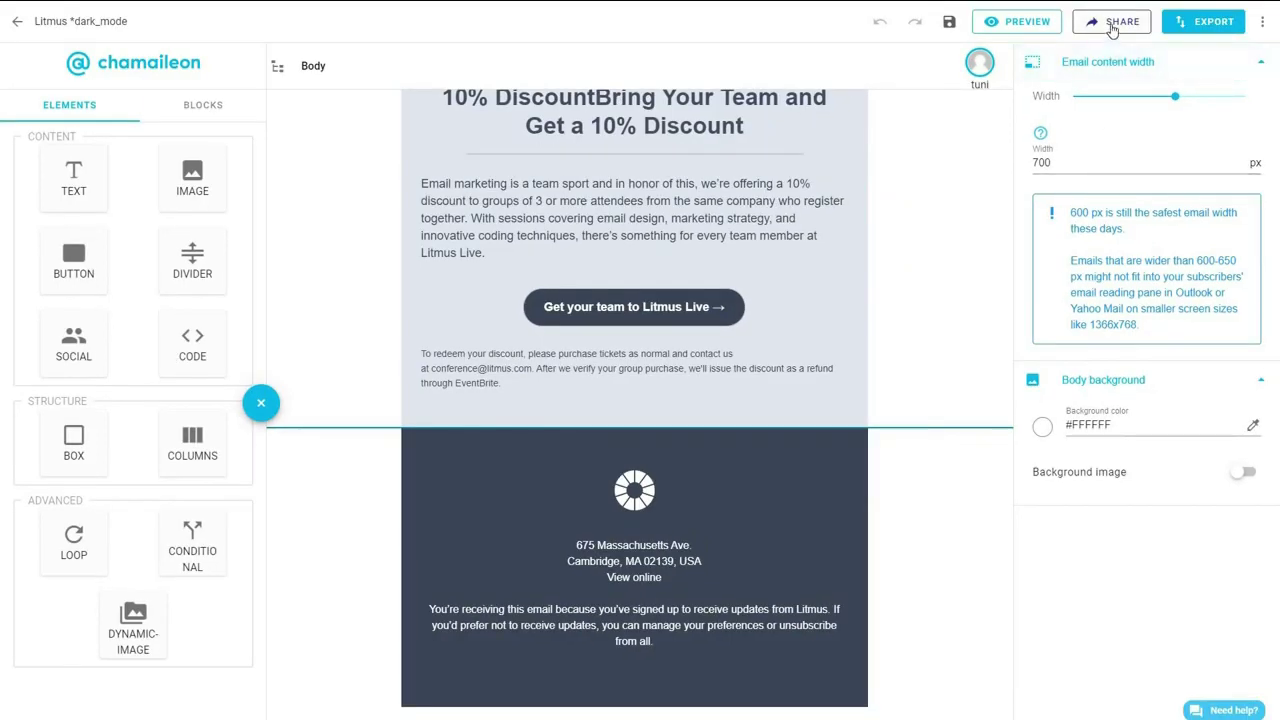
Send a test email via Share, adding the Outlook address under Other email addresses.
{"action": "left_click", "coordinate": [1112, 24]}
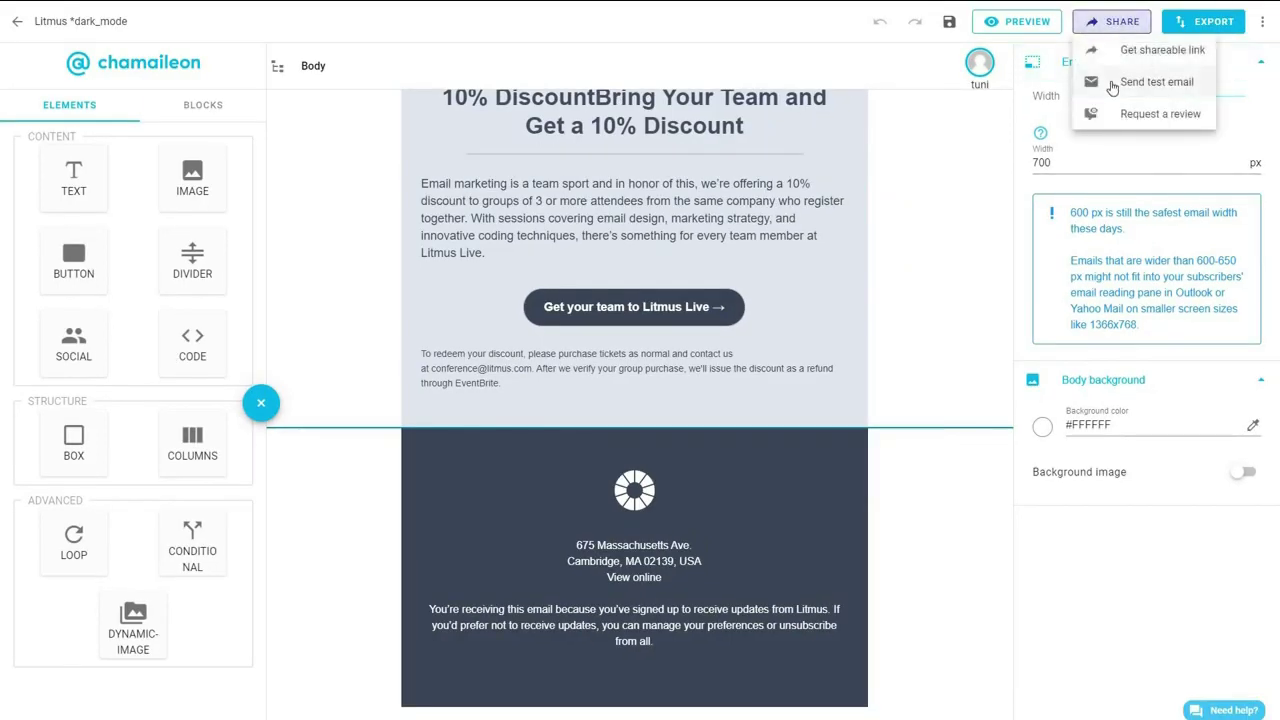
{"action": "left_click", "coordinate": [1112, 88]}
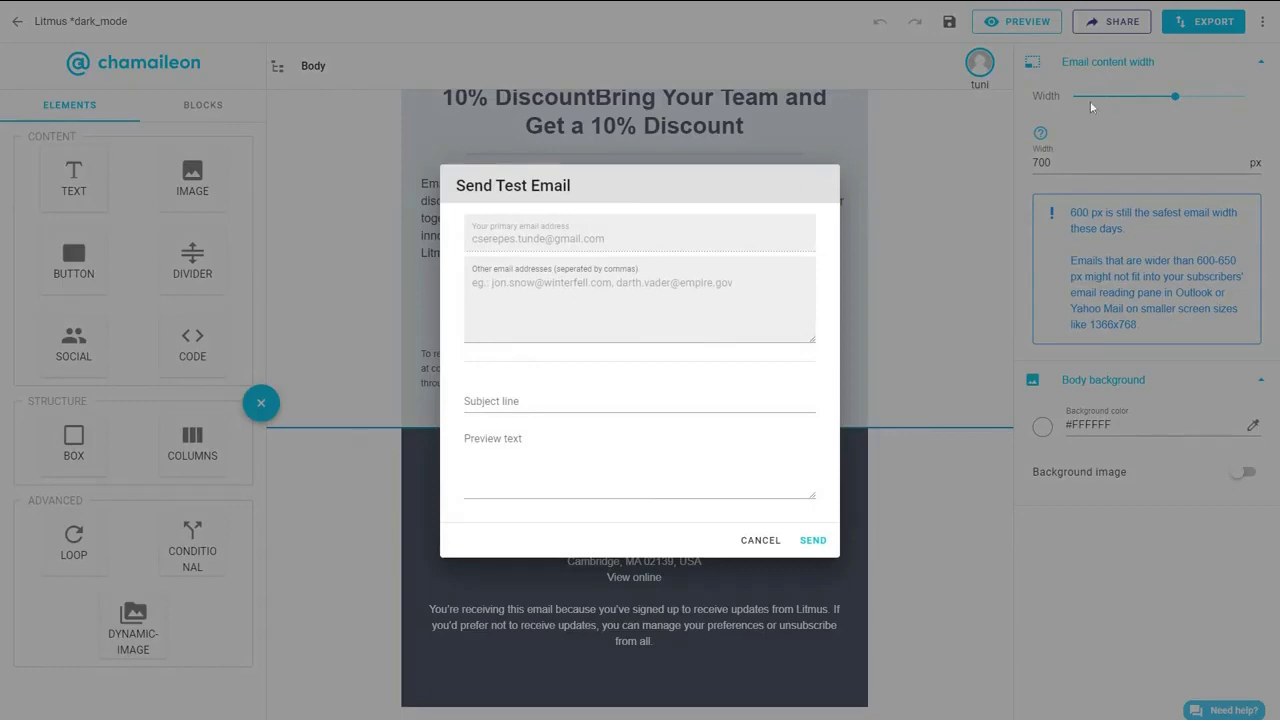
{"action": "left_click", "coordinate": [686, 278]}
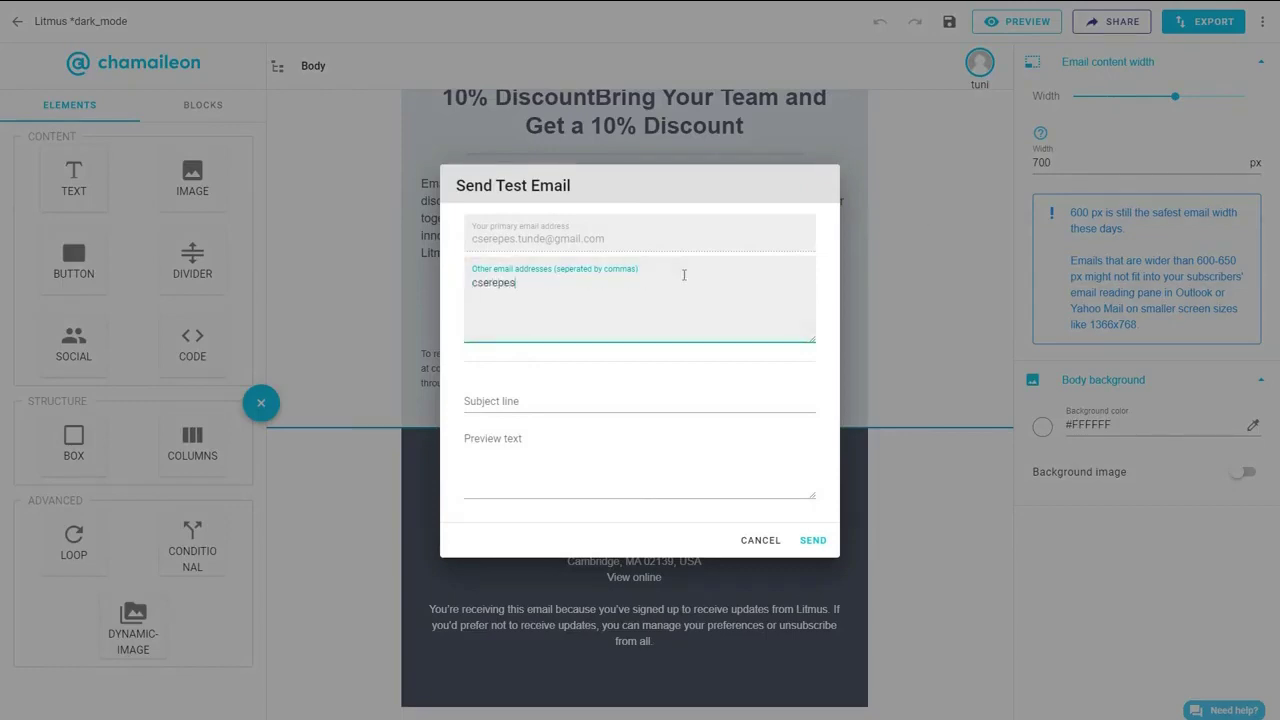
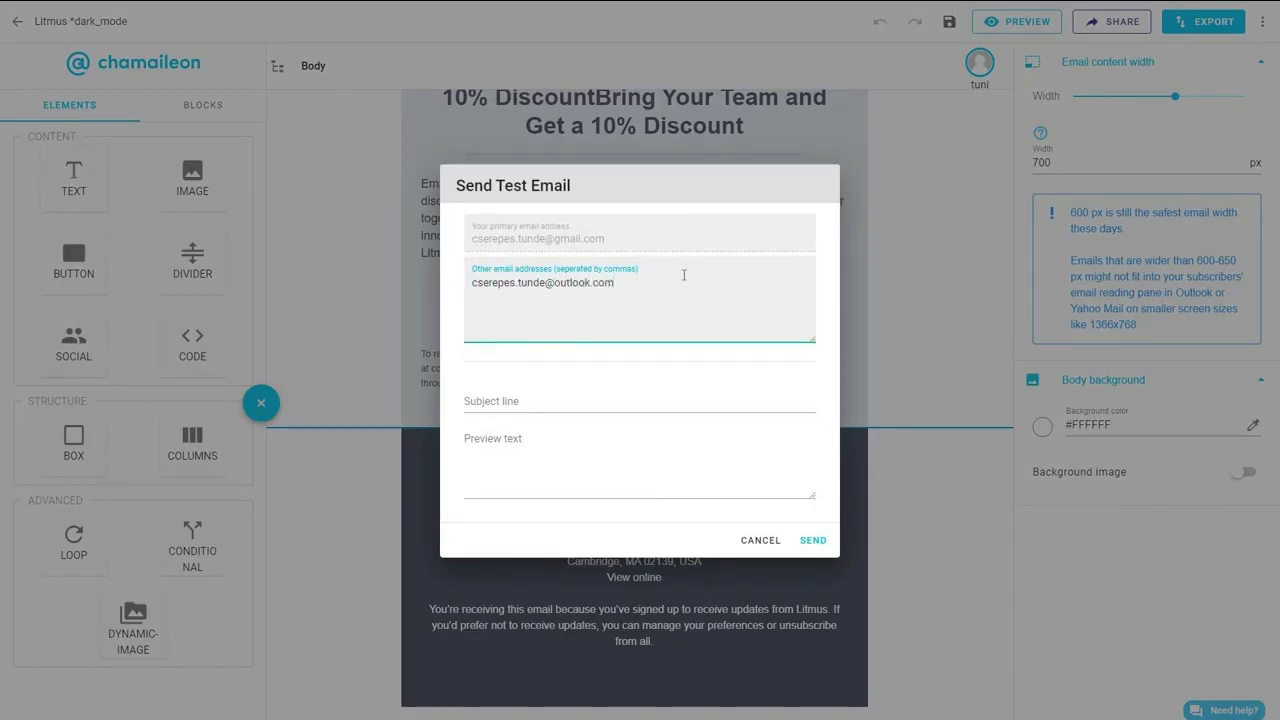
{"action": "left_click", "coordinate": [806, 540]}
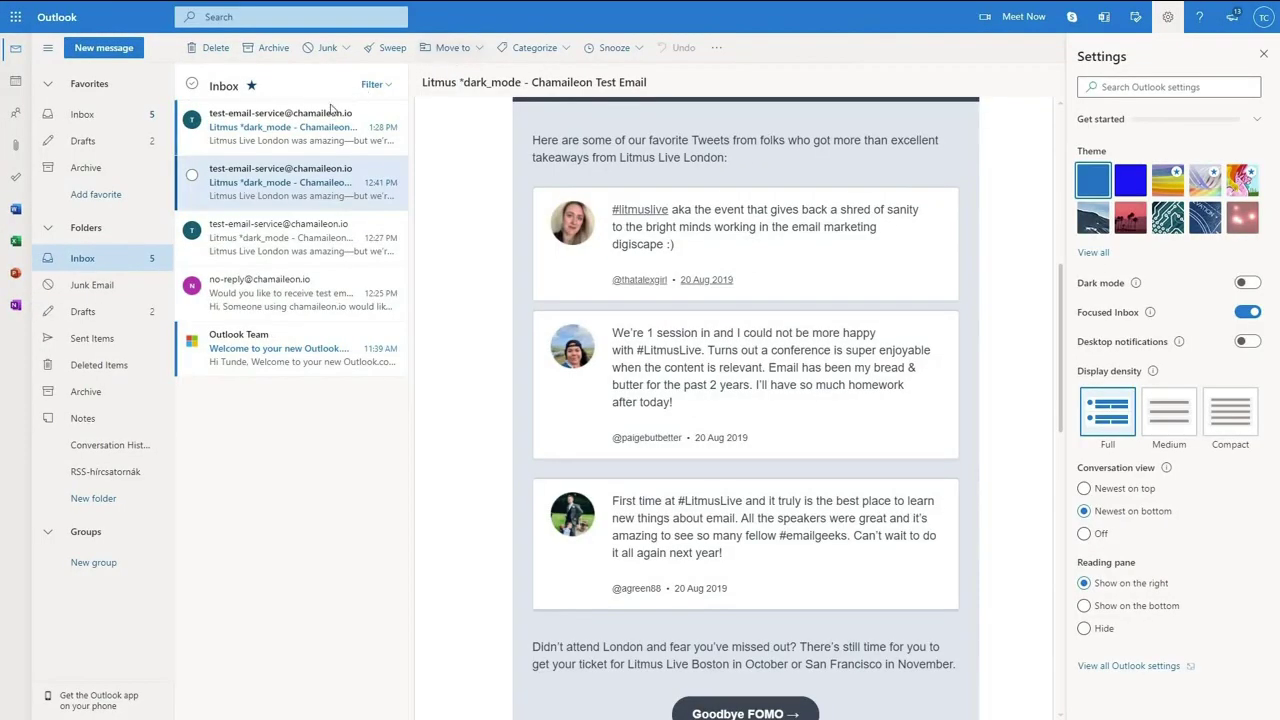
Open the newest test email, switch Outlook to dark mode and scroll down through it.
{"action": "left_click", "coordinate": [295, 116]}
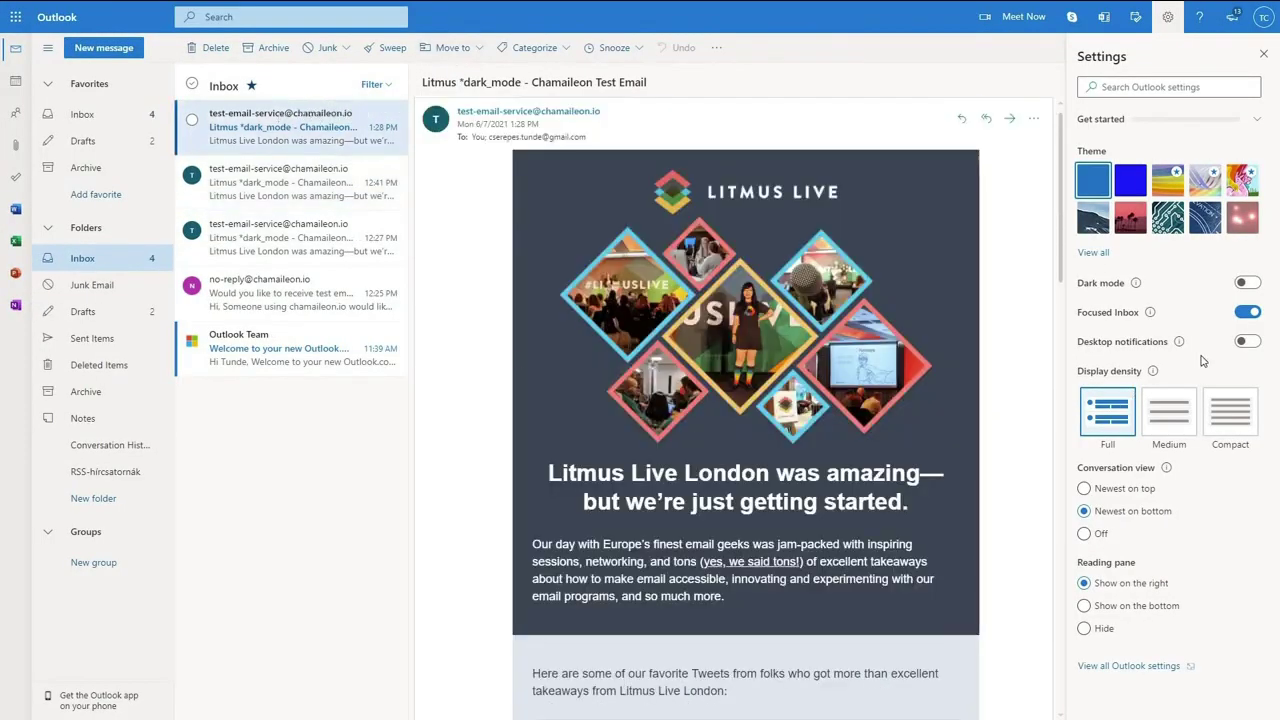
{"action": "left_click", "coordinate": [1245, 284]}
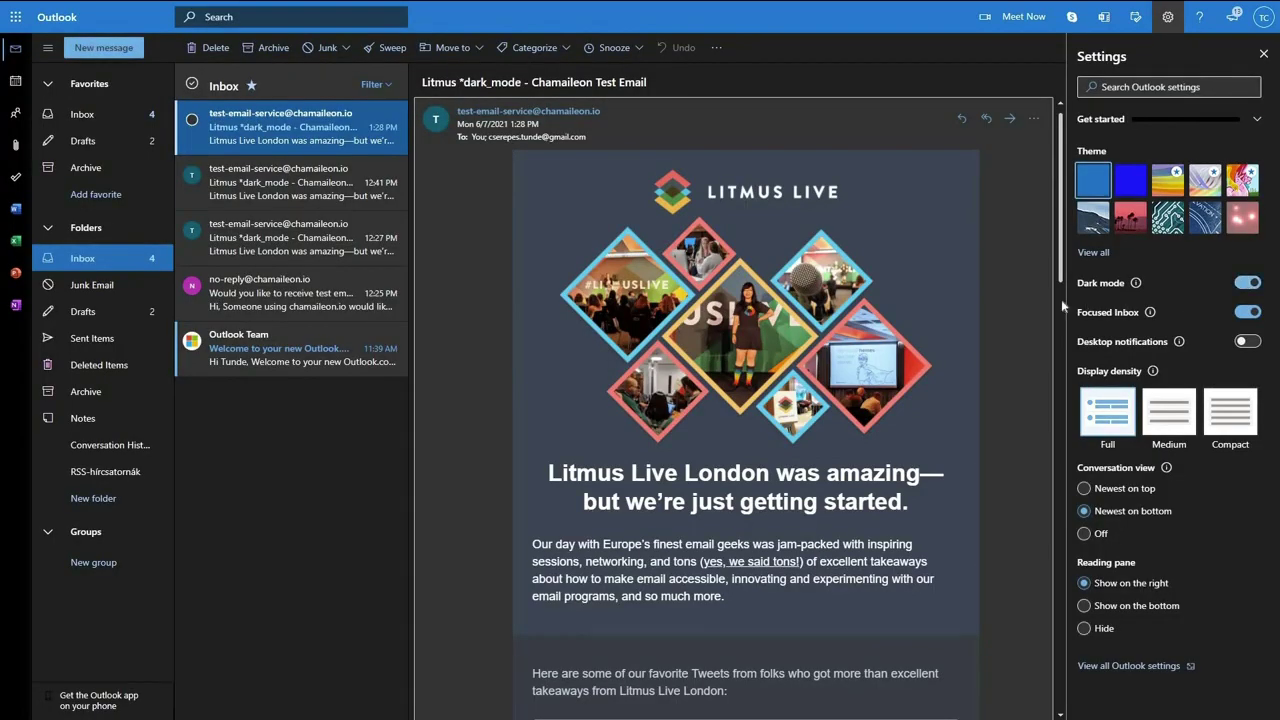
{"action": "scroll", "coordinate": [1021, 299], "scroll_direction": "down", "scroll_amount": 2}
{"action": "scroll", "coordinate": [1022, 304], "scroll_direction": "down", "scroll_amount": 10}
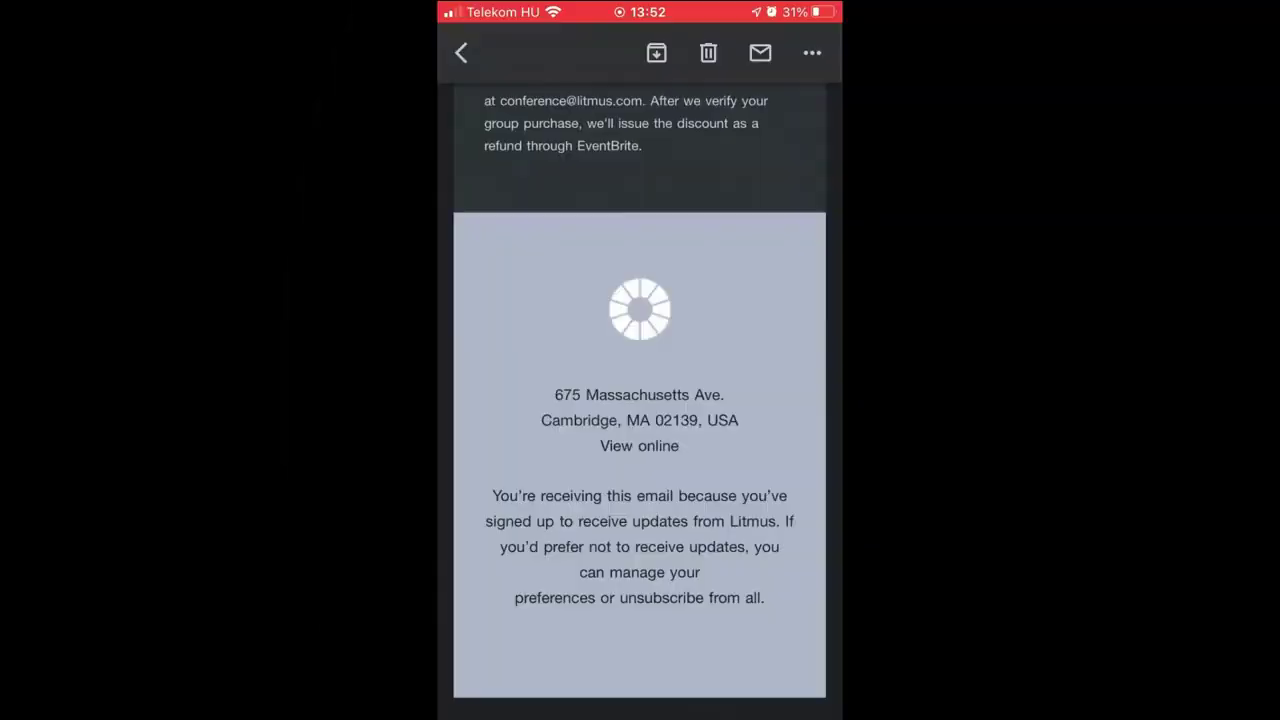
Scroll the dark-mode test email up from the footer to the headline, then back down.
{"action": "scroll", "coordinate": [639, 400], "scroll_direction": "up", "scroll_amount": 10}
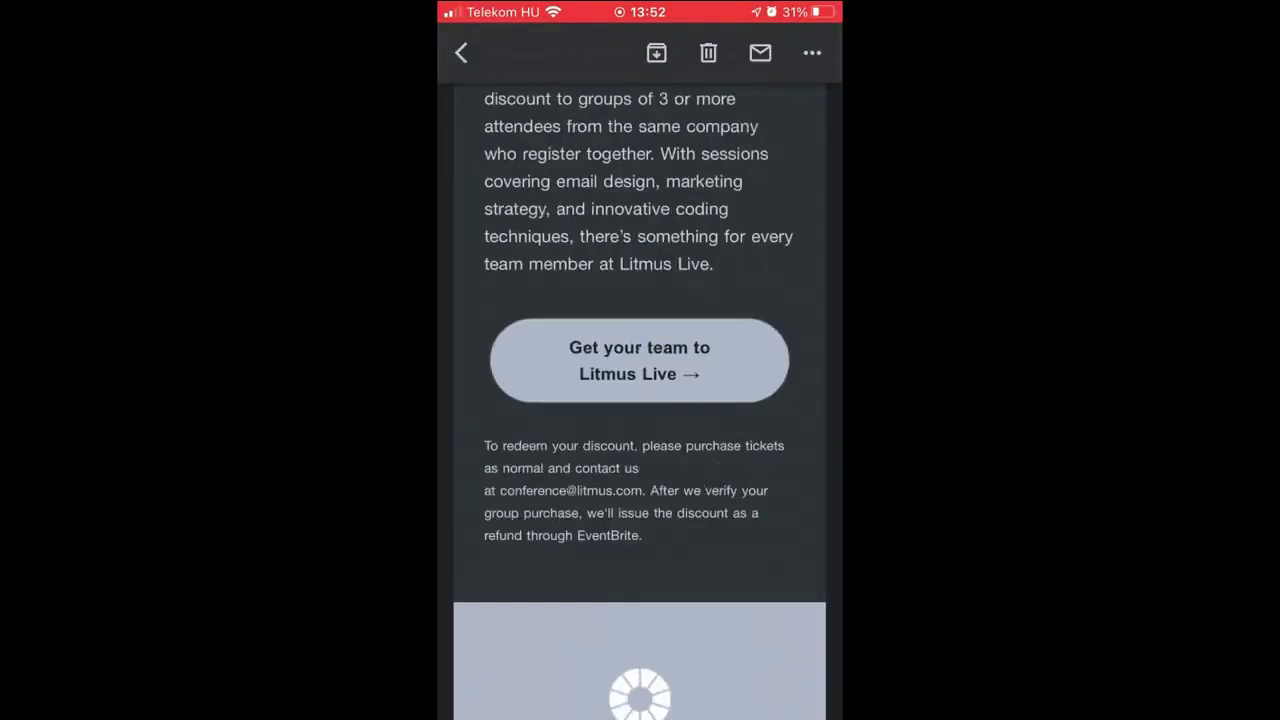
{"action": "scroll", "coordinate": [639, 400], "scroll_direction": "up", "scroll_amount": 5}
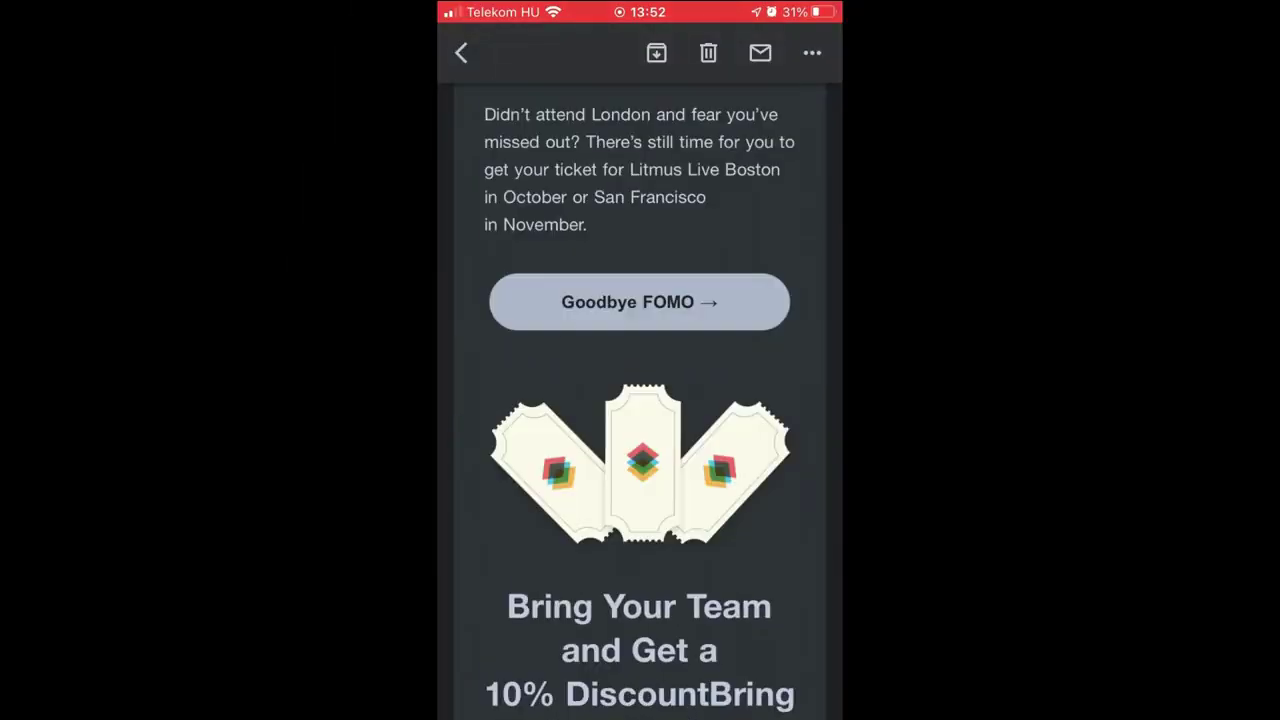
{"action": "scroll", "coordinate": [639, 400], "scroll_direction": "up", "scroll_amount": 2}
{"action": "scroll", "coordinate": [639, 400], "scroll_direction": "up", "scroll_amount": 5}
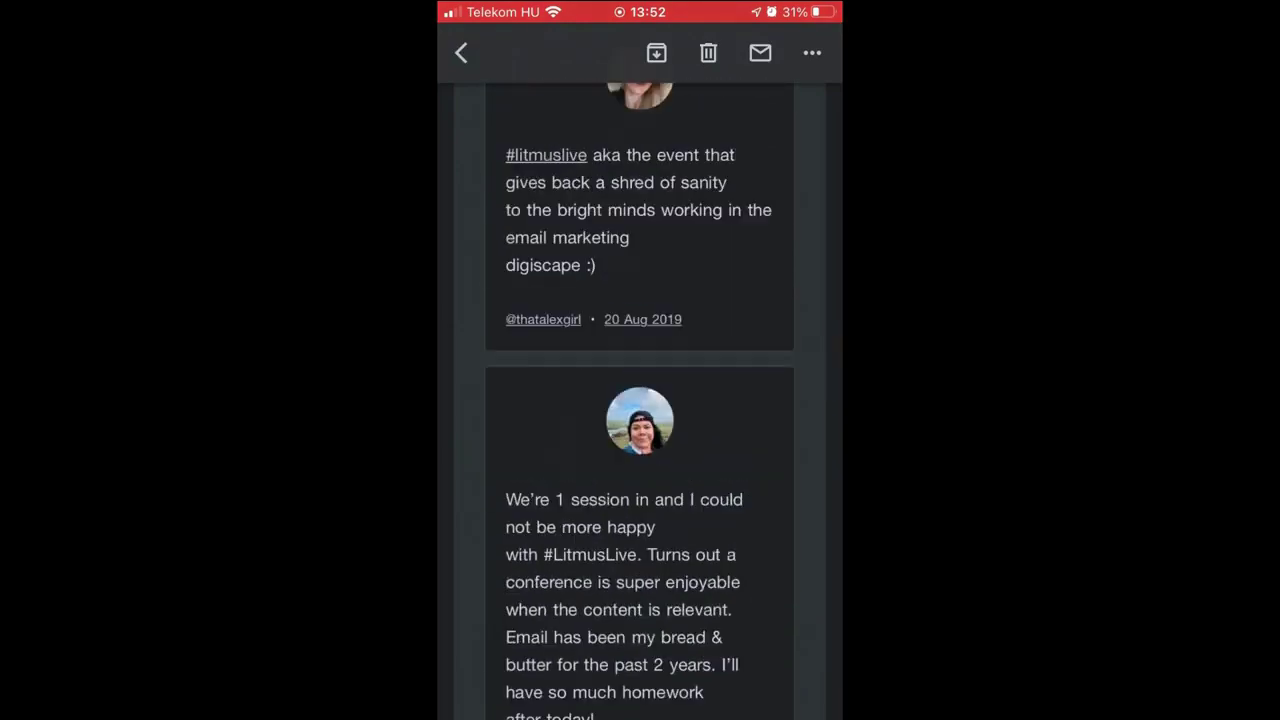
{"action": "scroll", "coordinate": [639, 400], "scroll_direction": "up", "scroll_amount": 10}
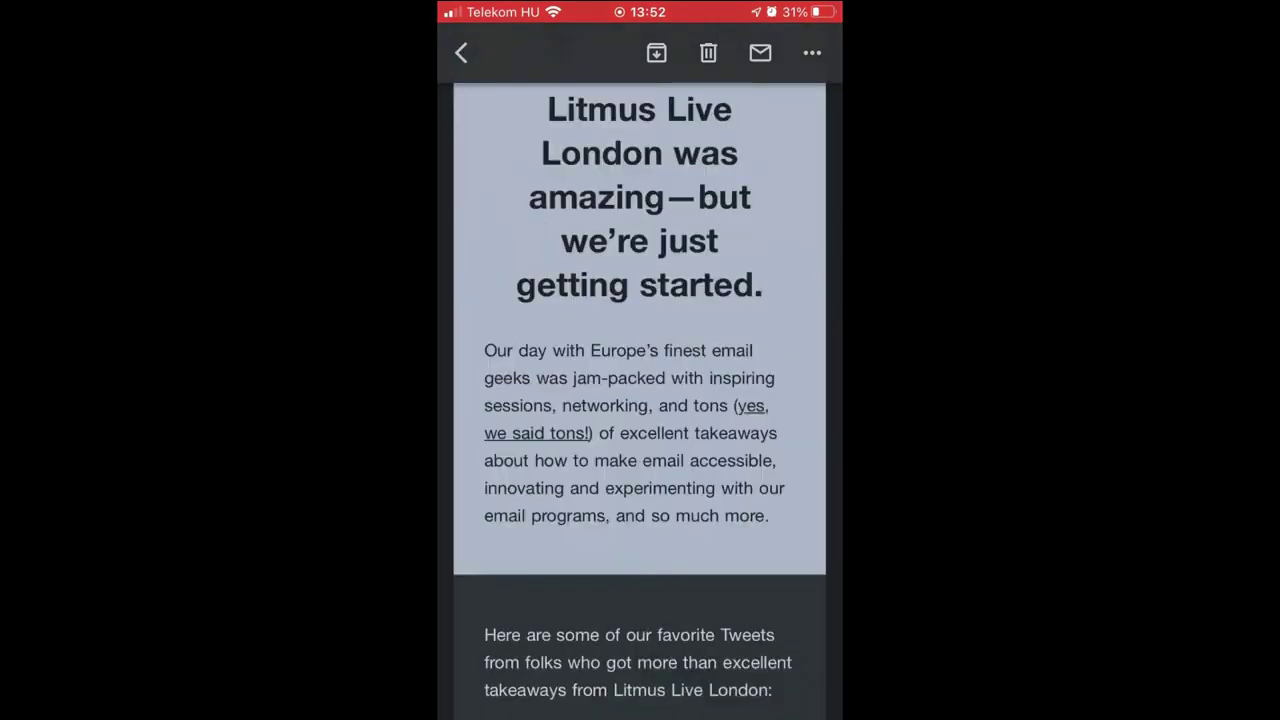
{"action": "scroll", "coordinate": [639, 400], "scroll_direction": "up", "scroll_amount": 2}
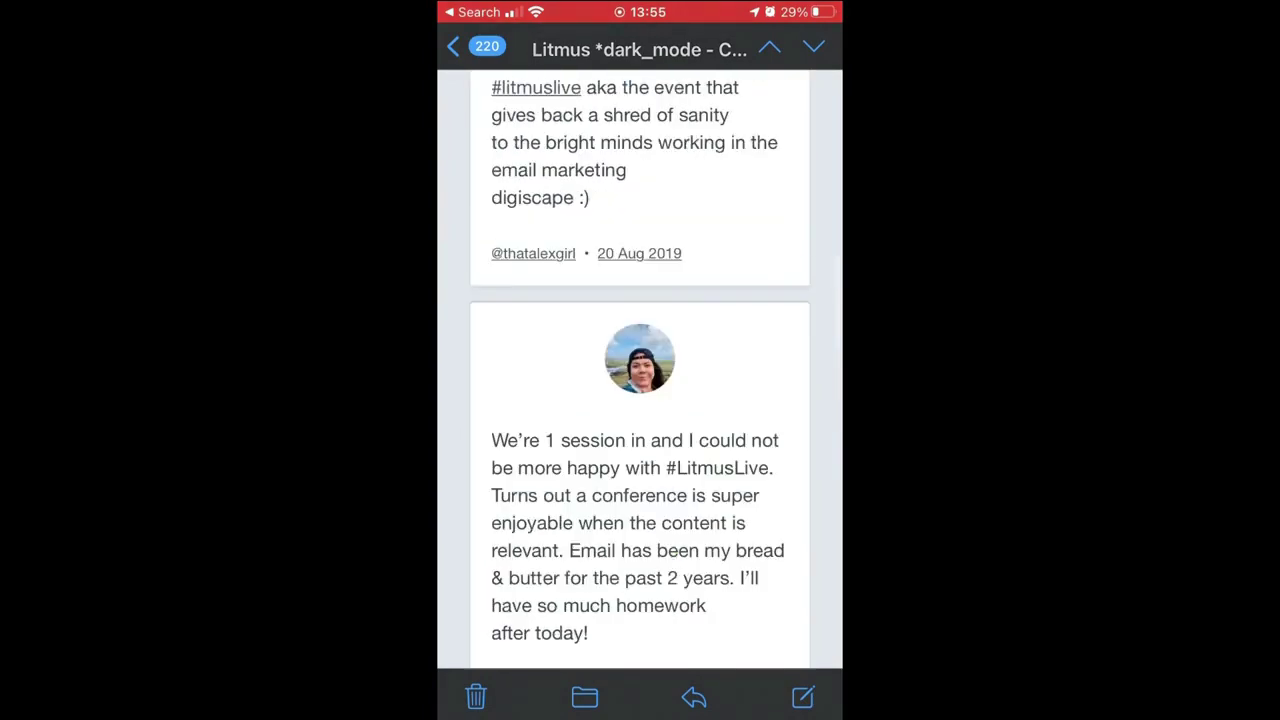
{"action": "scroll", "coordinate": [639, 400], "scroll_direction": "down", "scroll_amount": 3}
{"action": "scroll", "coordinate": [639, 400], "scroll_direction": "down", "scroll_amount": 10}
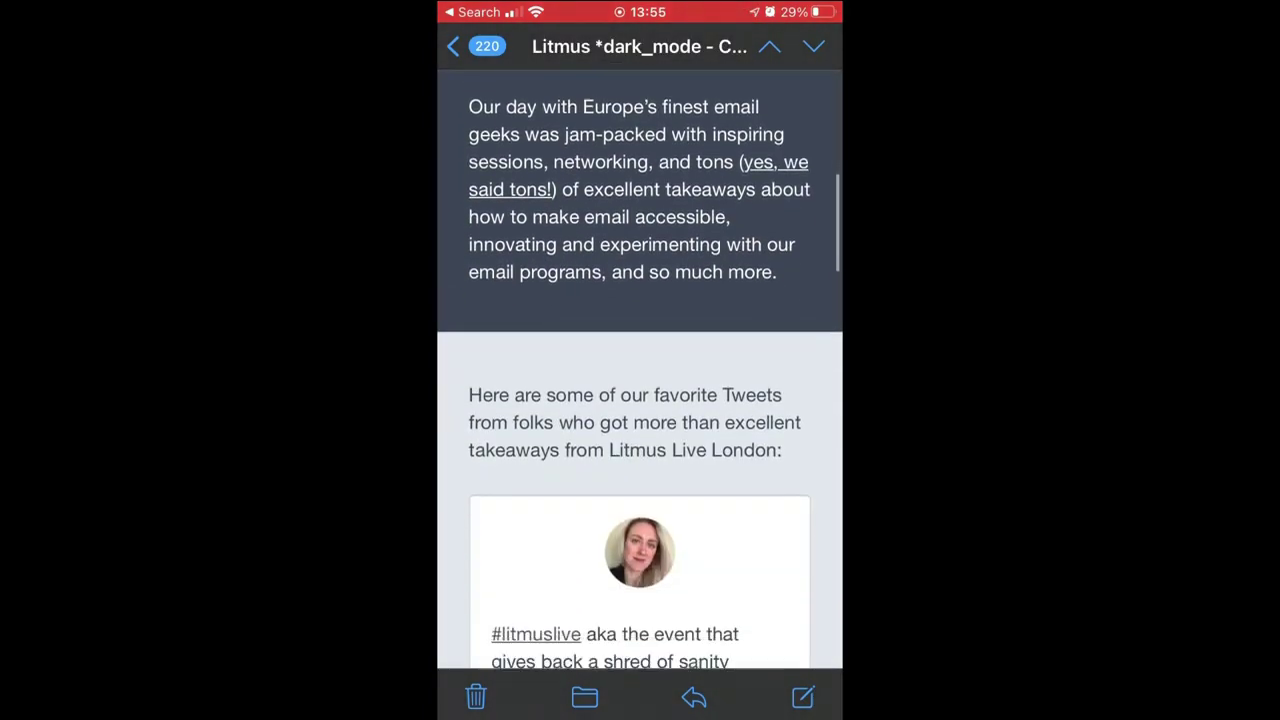
{"action": "scroll", "coordinate": [639, 400], "scroll_direction": "down", "scroll_amount": 10}
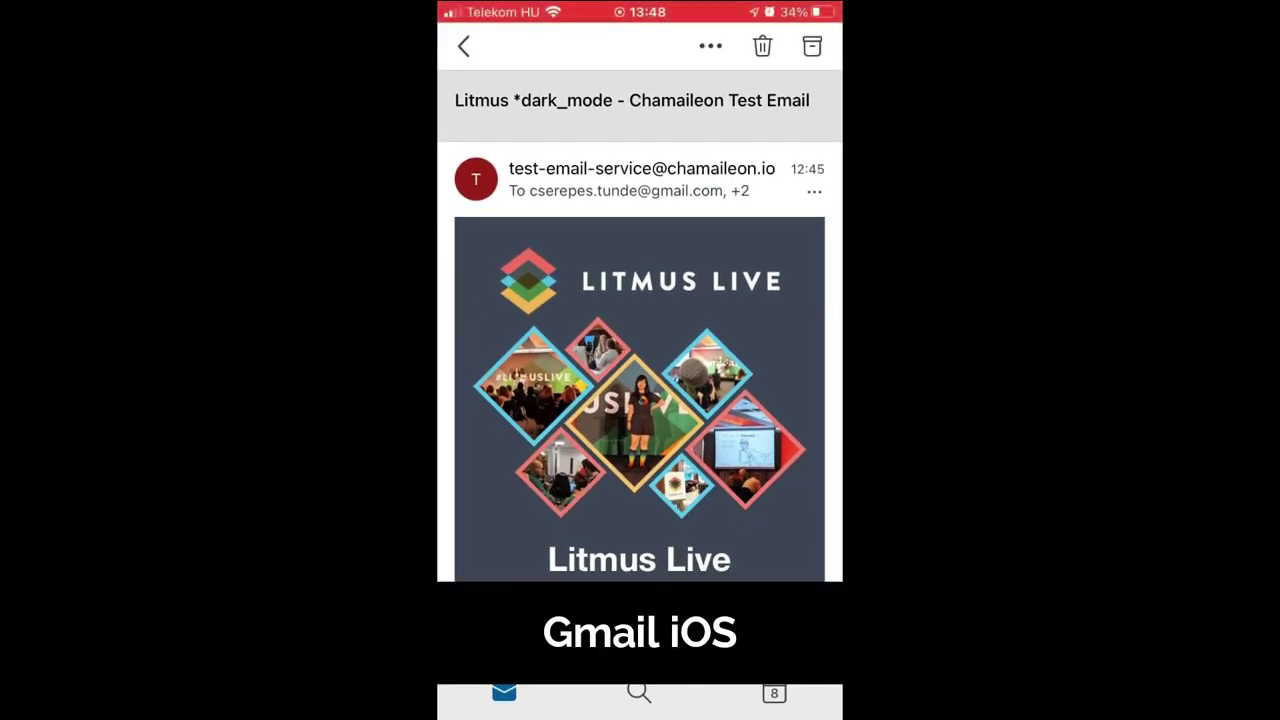
Switch the iPhone to dark mode from Control Center and scroll through the test email in Gmail.
{"action": "left_click_drag", "start_coordinate": [639, 715], "coordinate": [639, 400]}
{"action": "left_click", "coordinate": [685, 700]}
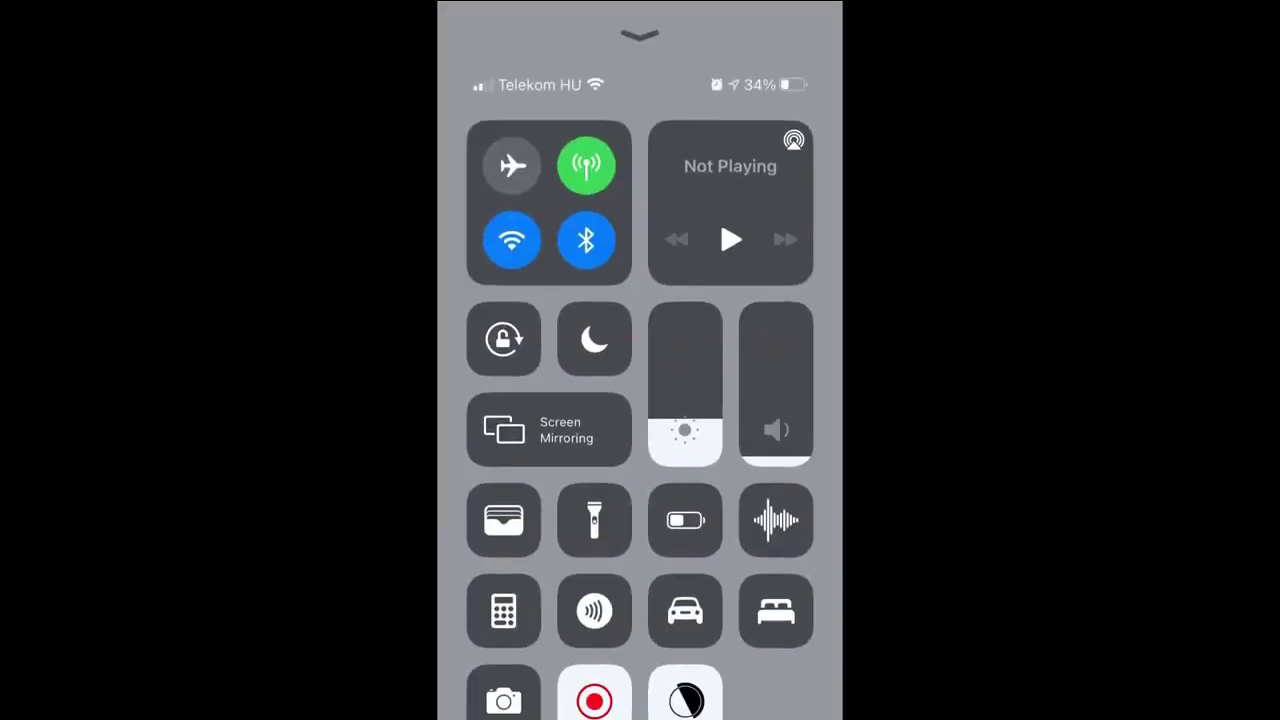
{"action": "left_click_drag", "start_coordinate": [639, 150], "coordinate": [639, 600]}
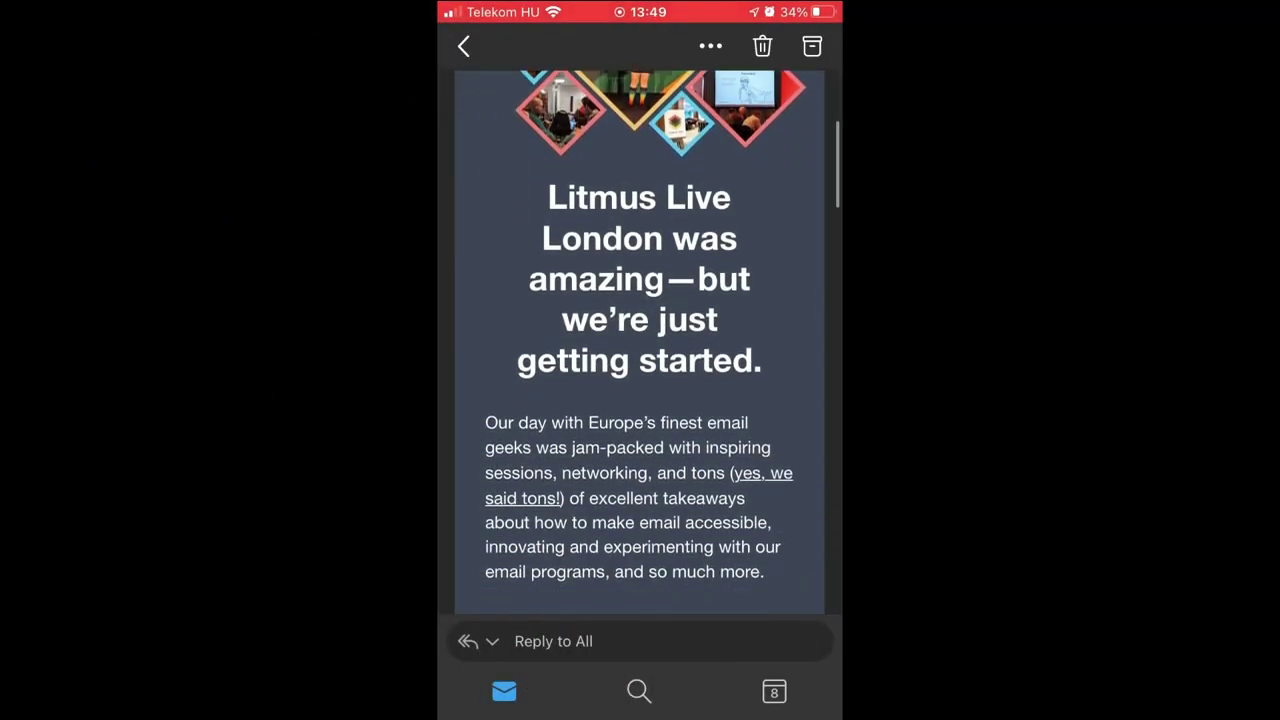
{"action": "scroll", "coordinate": [639, 340], "scroll_direction": "down", "scroll_amount": 5}
{"action": "scroll", "coordinate": [639, 340], "scroll_direction": "down", "scroll_amount": 3}
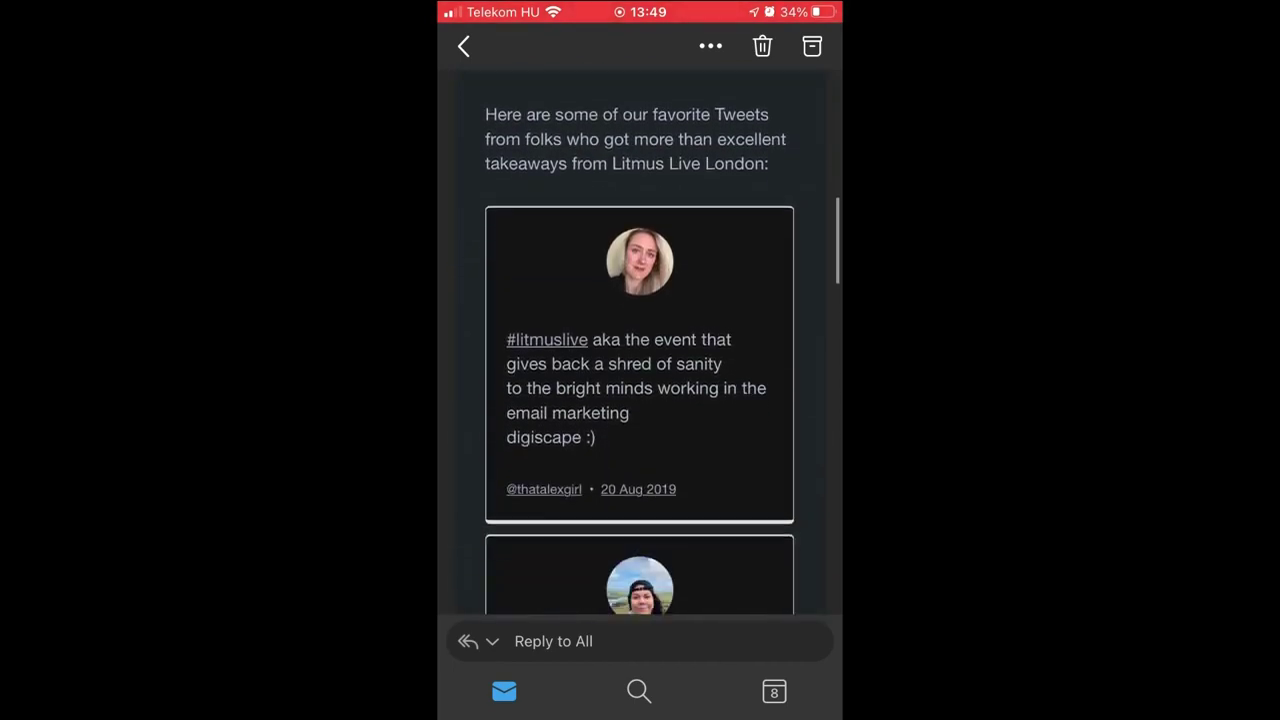